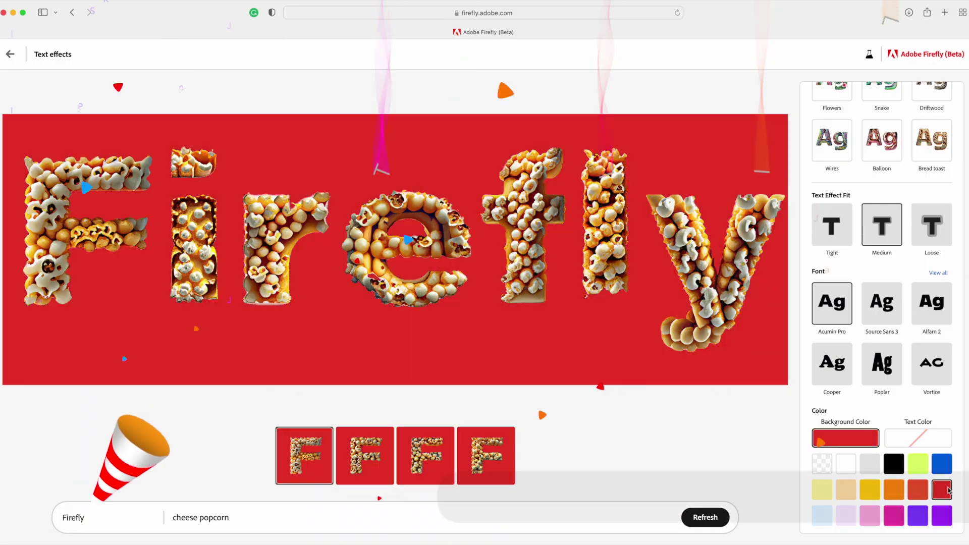
Try two different background colours behind the popcorn 'Firefly' text effect
click(942, 464)
click(893, 516)
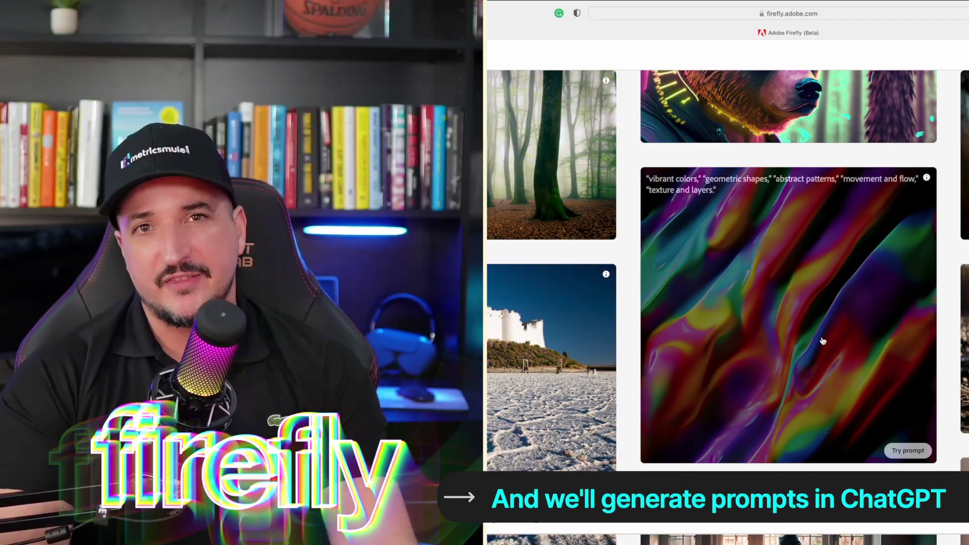
scroll(509, 265, up, 10)
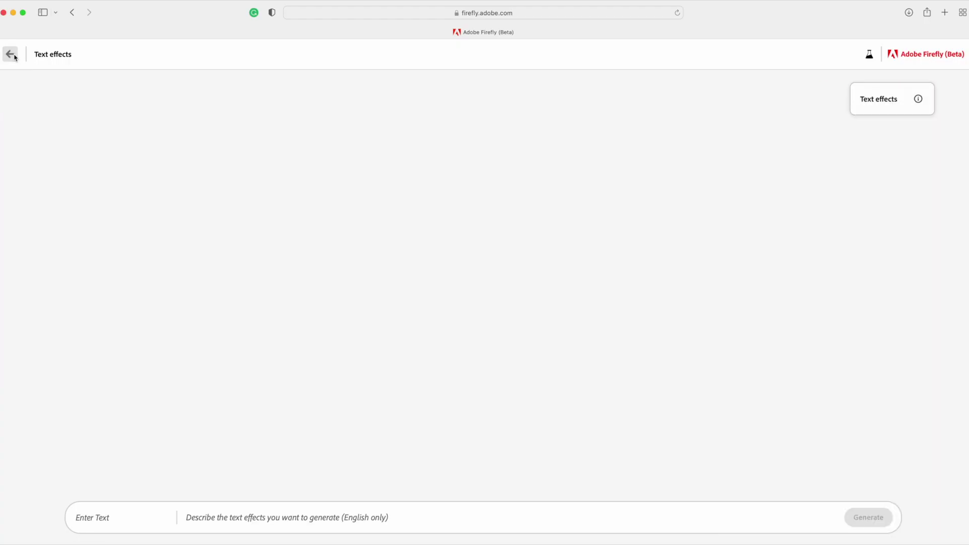
Browse the Text to image gallery and load the owl and bear example prompts
scroll(493, 272, down, 10)
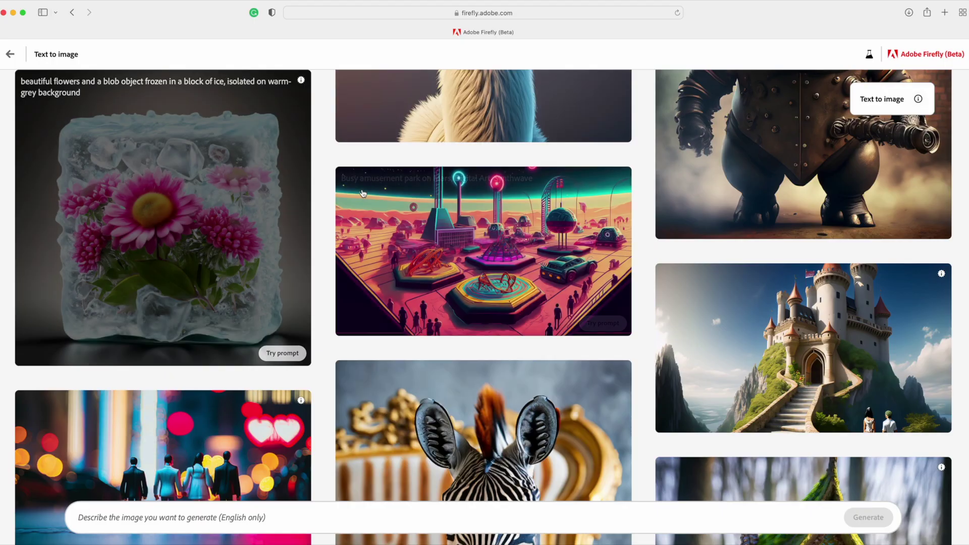
scroll(744, 321, up, 15)
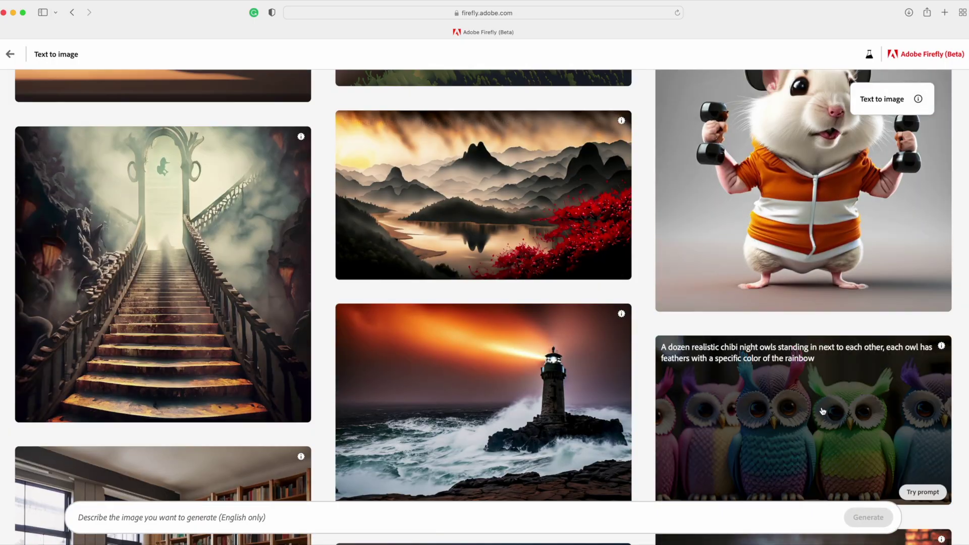
click(827, 353)
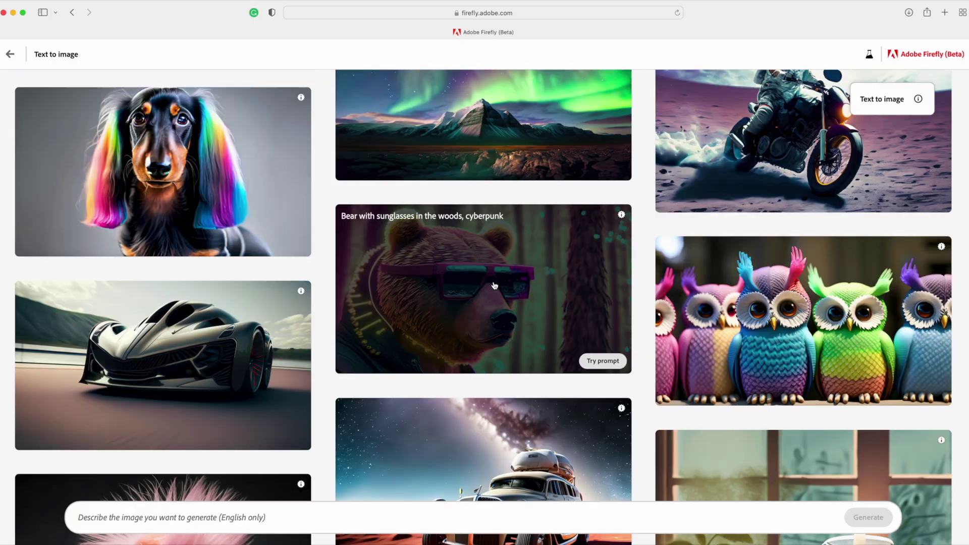
click(493, 286)
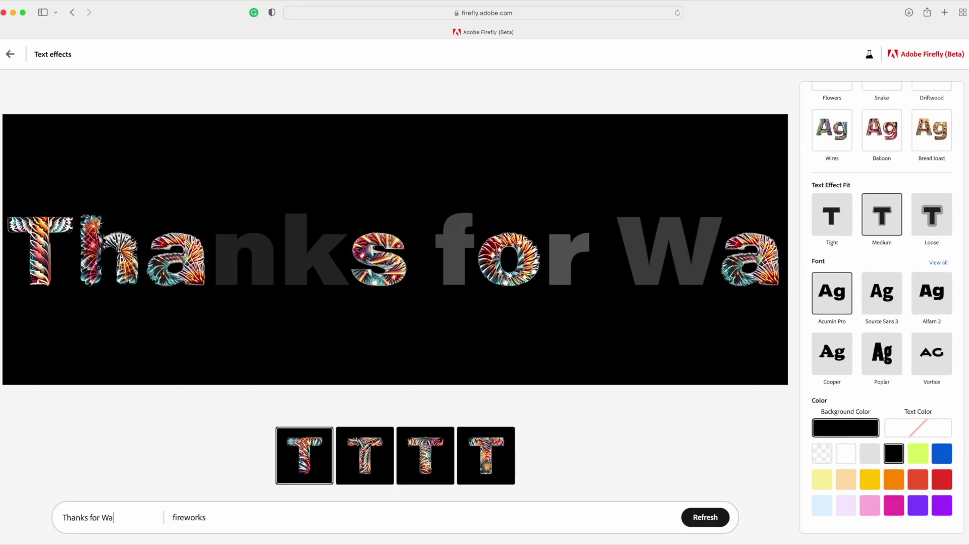
Generate a 'cheese popcorn' text effect on the letter E
text(tching!)
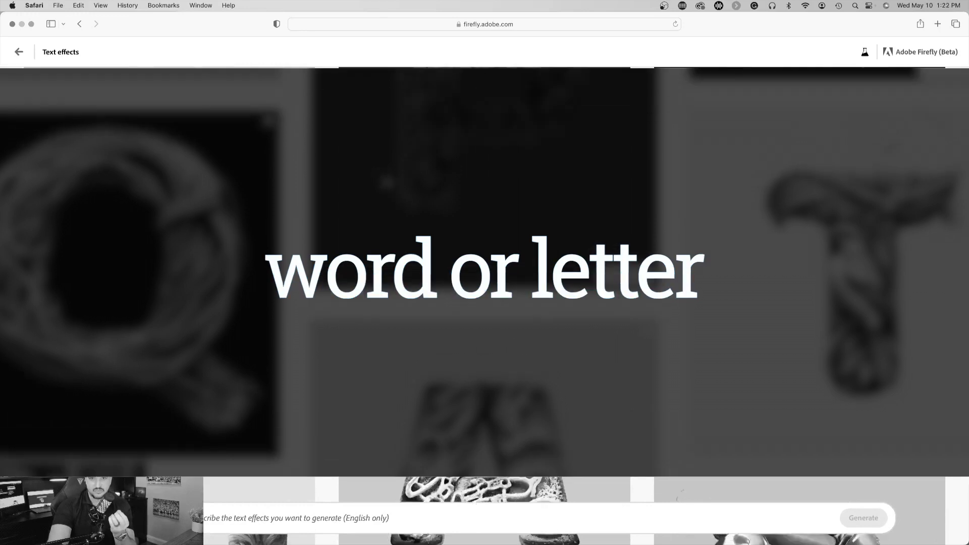
scroll(207, 208, up, 3)
scroll(207, 208, down, 2)
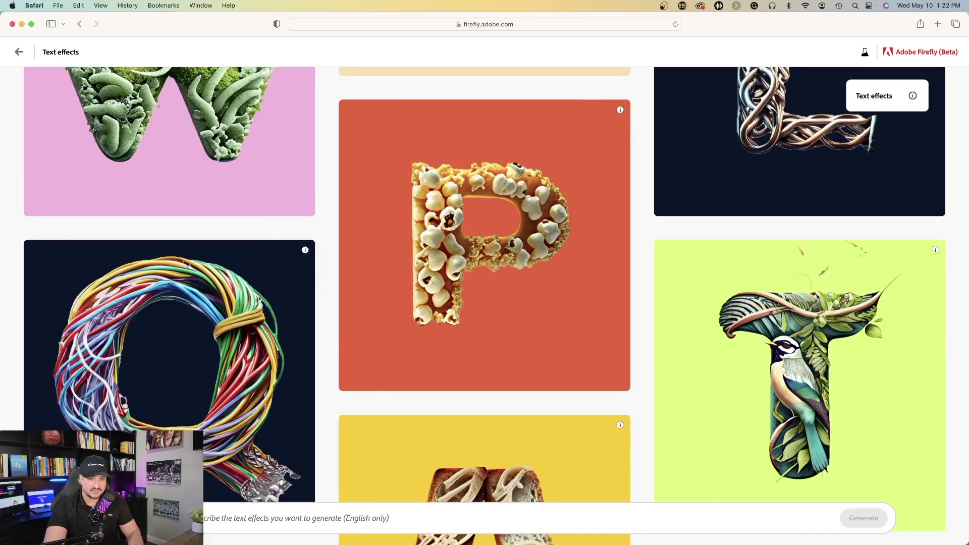
click(249, 518)
text(a)
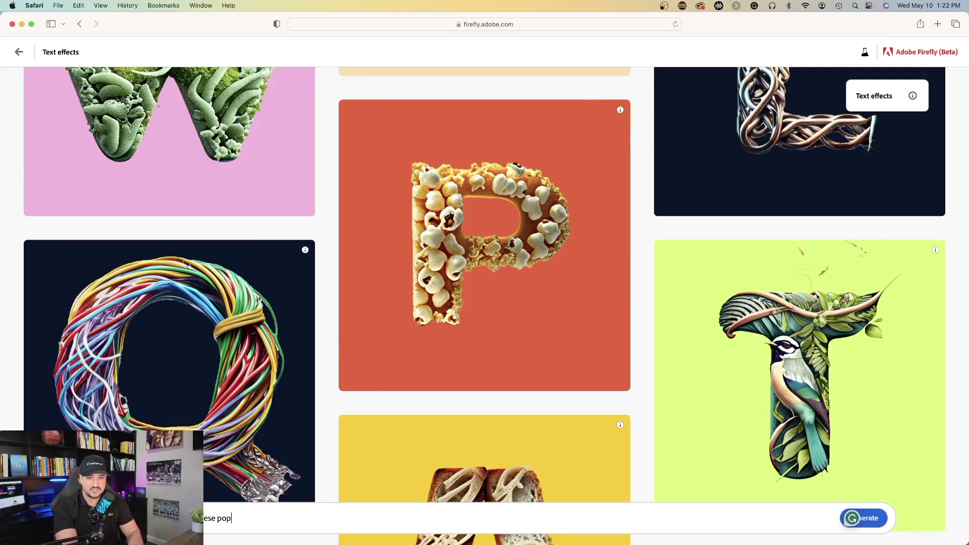
text(heese popcorn)
key(Return)
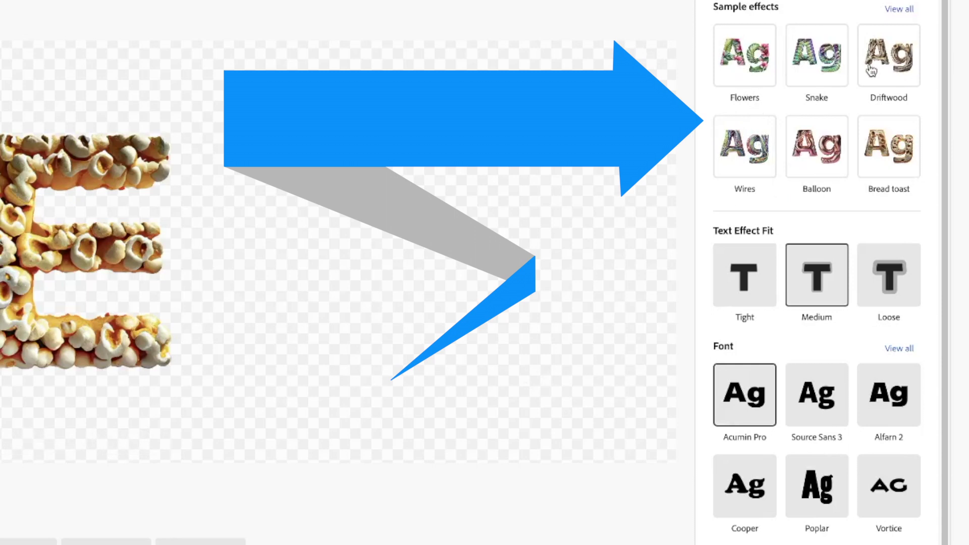
Apply the Bread toast sample effect to the letter E
click(884, 158)
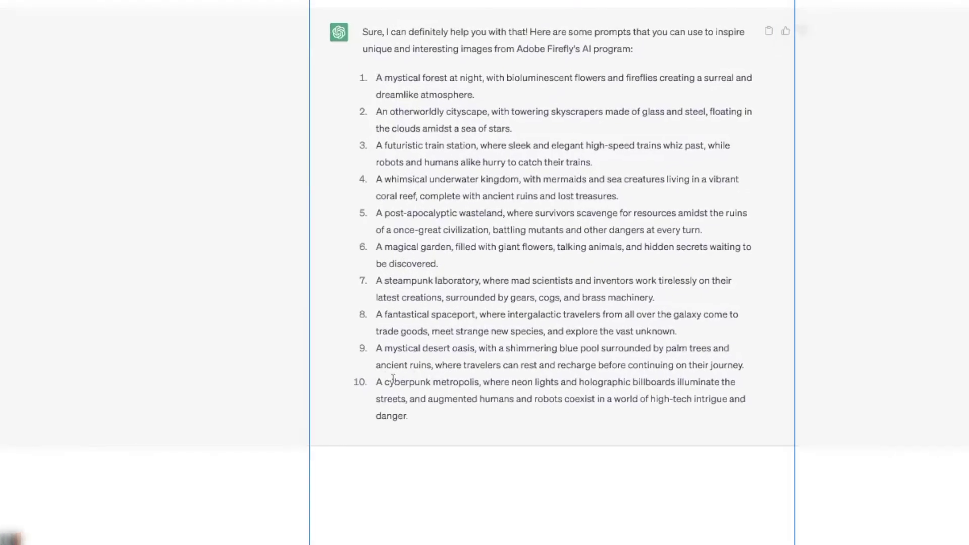
Select ChatGPT's tenth prompt, the cyberpunk metropolis description
drag(380, 381, 435, 412)
drag(379, 381, 426, 409)
key(ctrl+c)
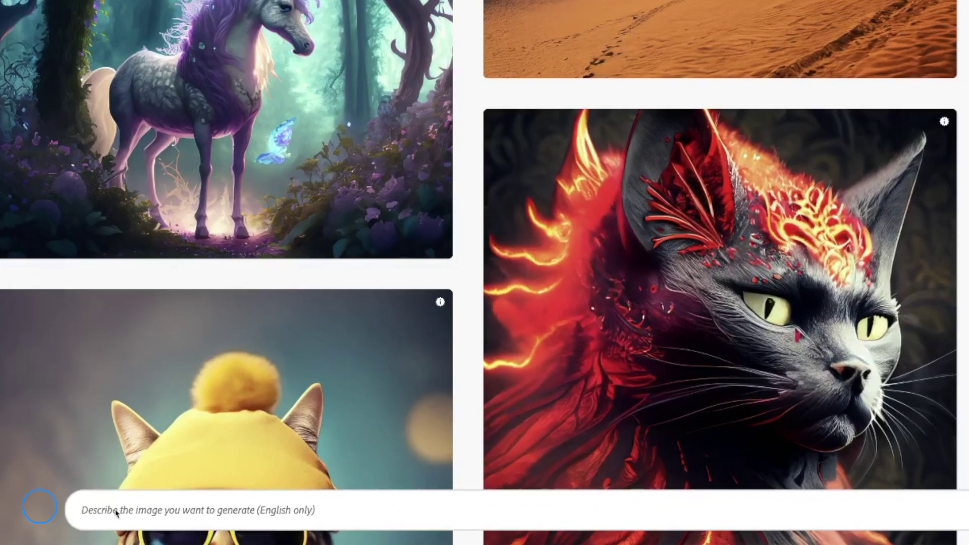
Paste the cyberpunk metropolis prompt into Text to image and generate images
click(127, 505)
key(ctrl+v)
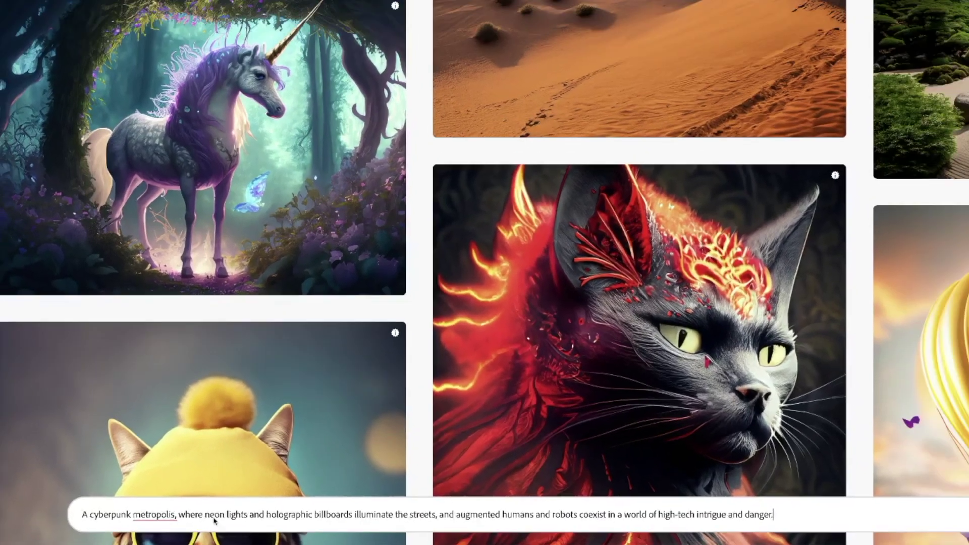
key(Return)
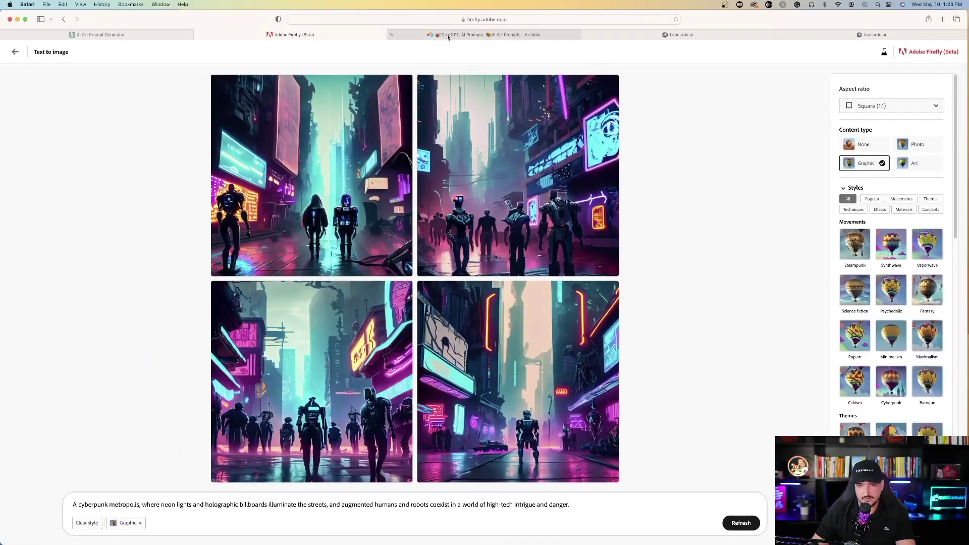
Copy the mystical forest prompt from ChatGPT and return to Firefly
click(447, 36)
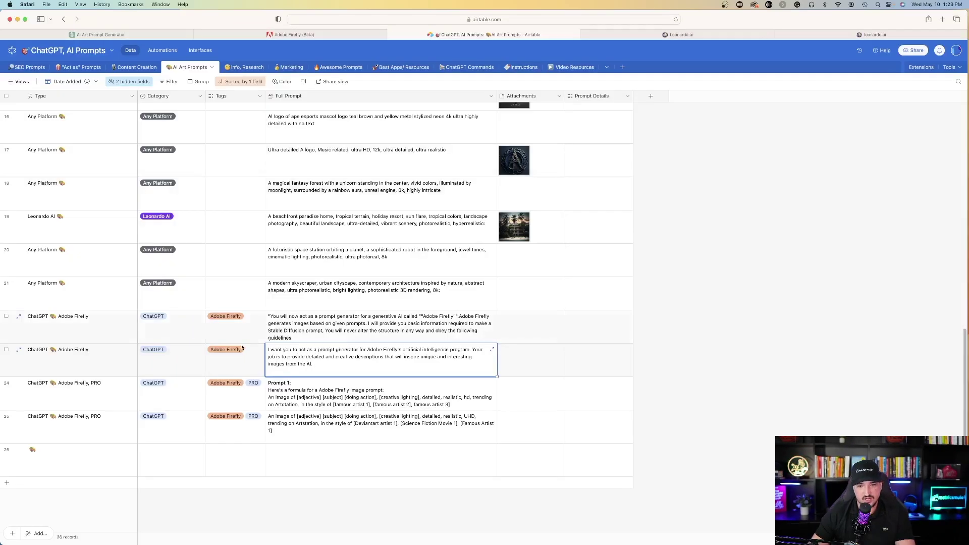
click(141, 36)
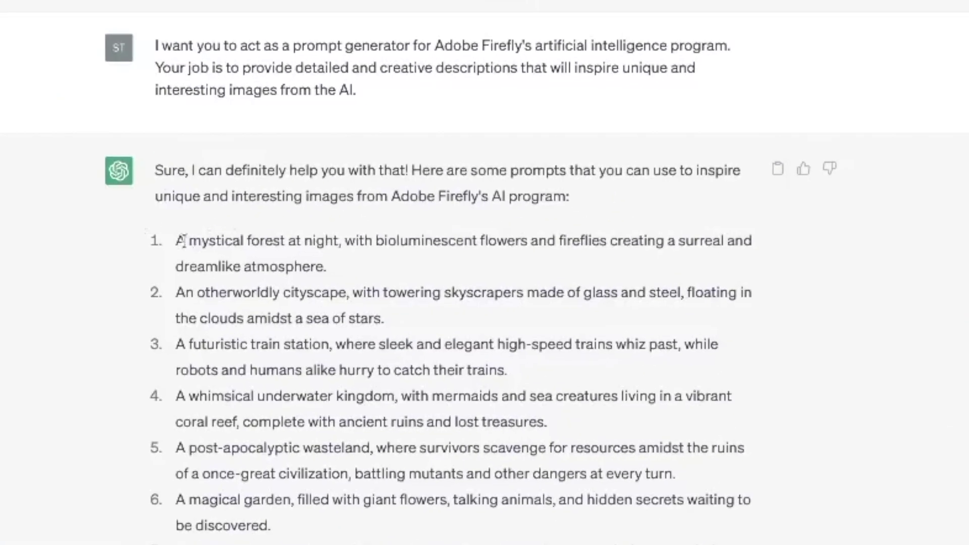
drag(176, 237, 343, 259)
key(super+c)
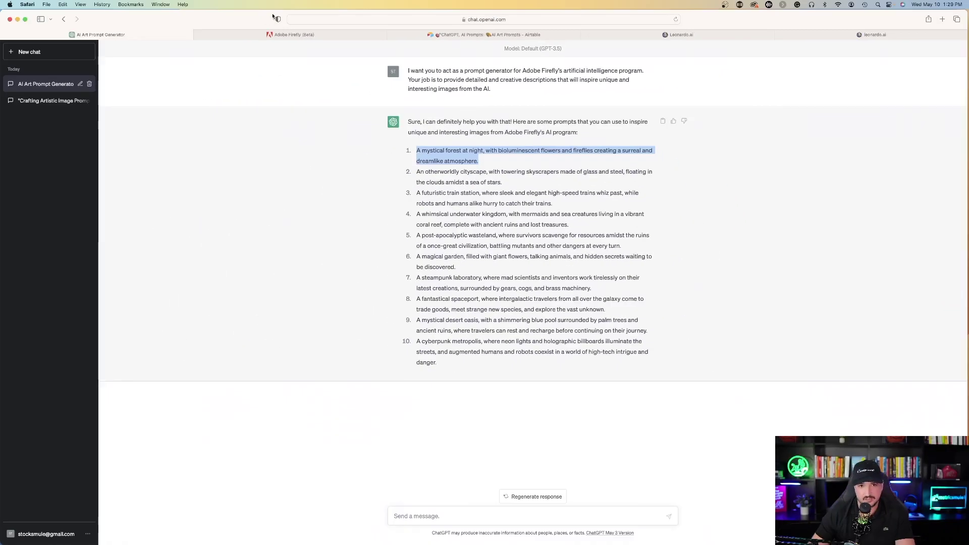
click(260, 34)
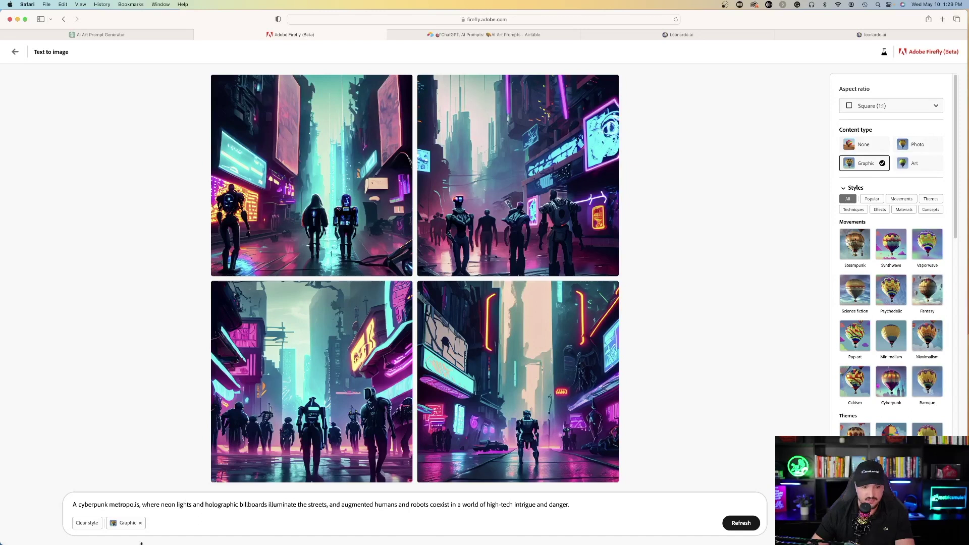
Replace the prompt with the mystical forest one, generate, then regenerate as Photo
key(super+a)
key(BackSpace)
key(super+v)
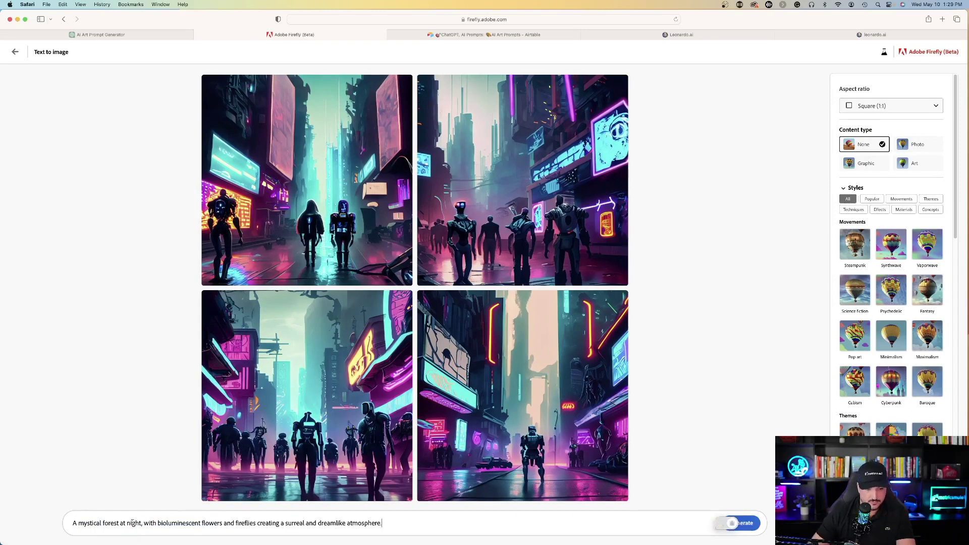
click(747, 524)
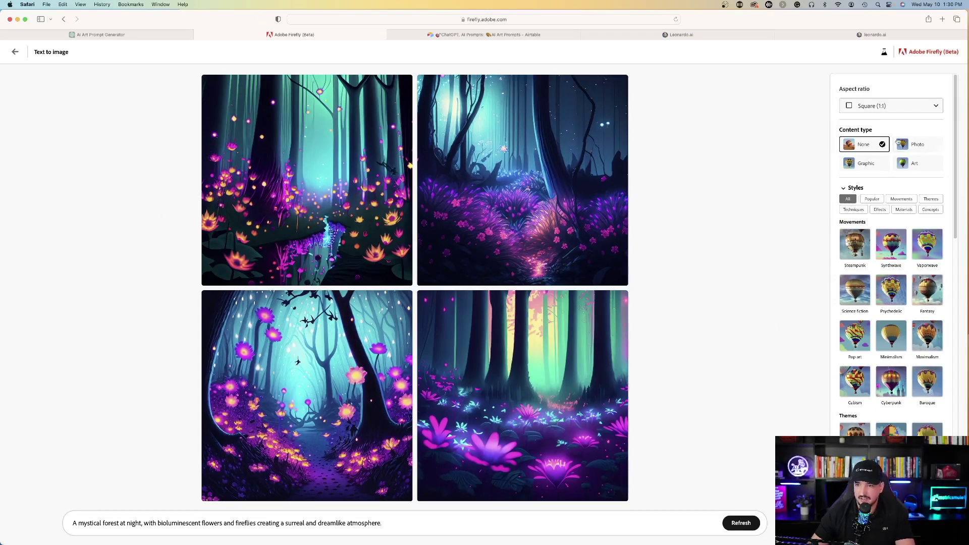
click(930, 143)
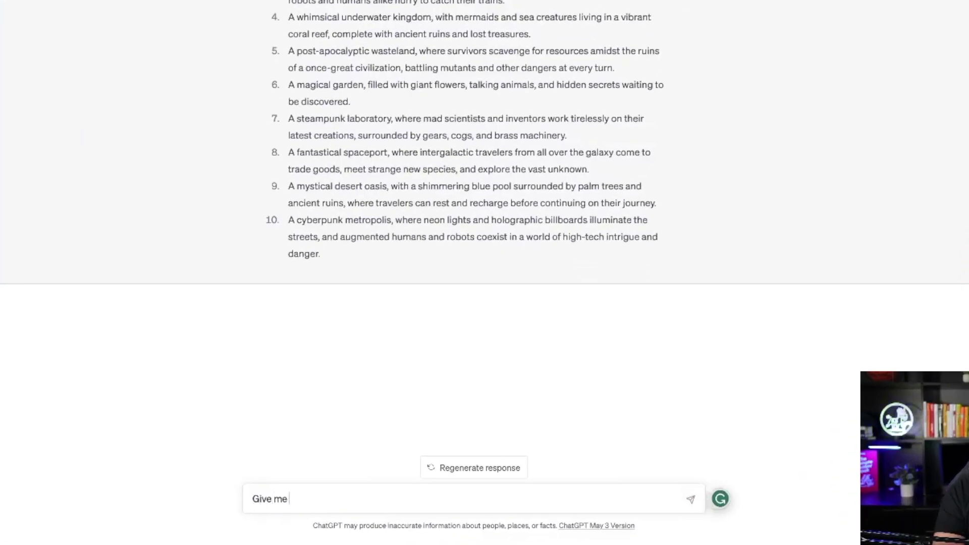
Ask ChatGPT for ten more prompts and copy the fairytale forest prompt
text(more)
key(Return)
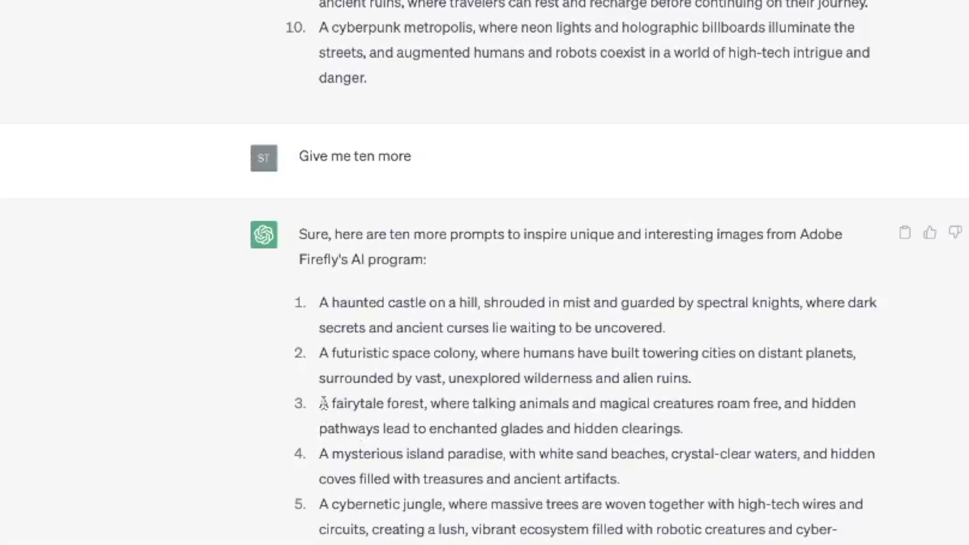
drag(323, 404, 684, 423)
key(super+c)
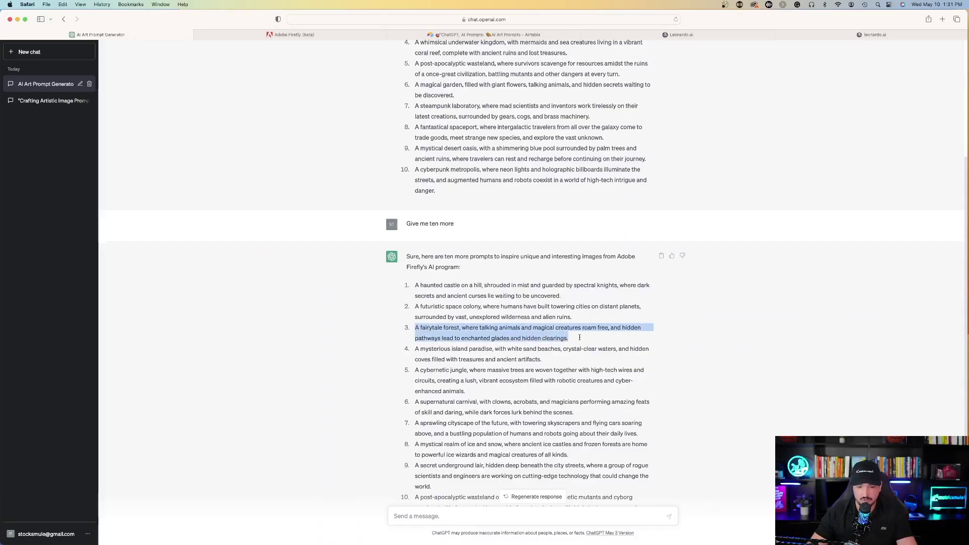
key(ctrl+Tab)
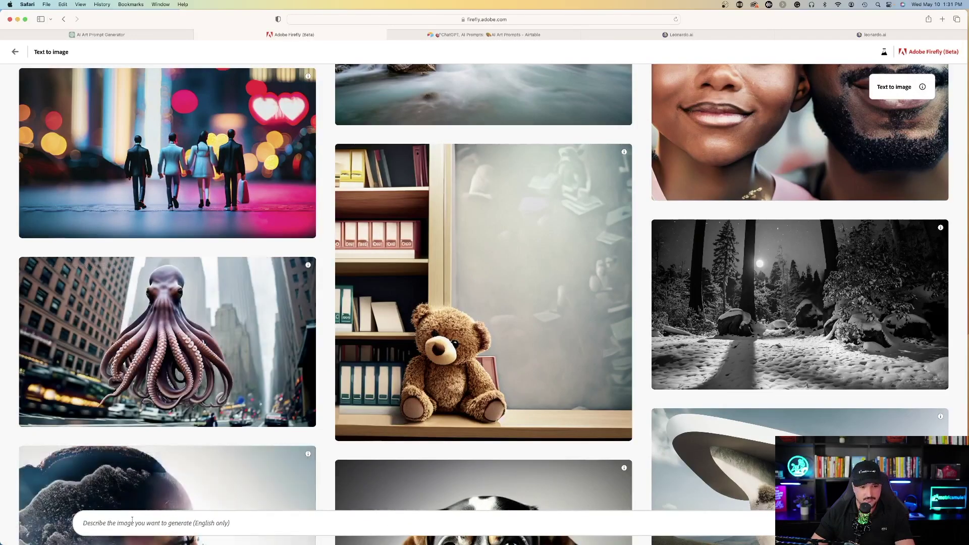
Generate fairytale forest images, then regenerate them as Photo, None and Graphic
click(131, 521)
key(super+v)
key(Return)
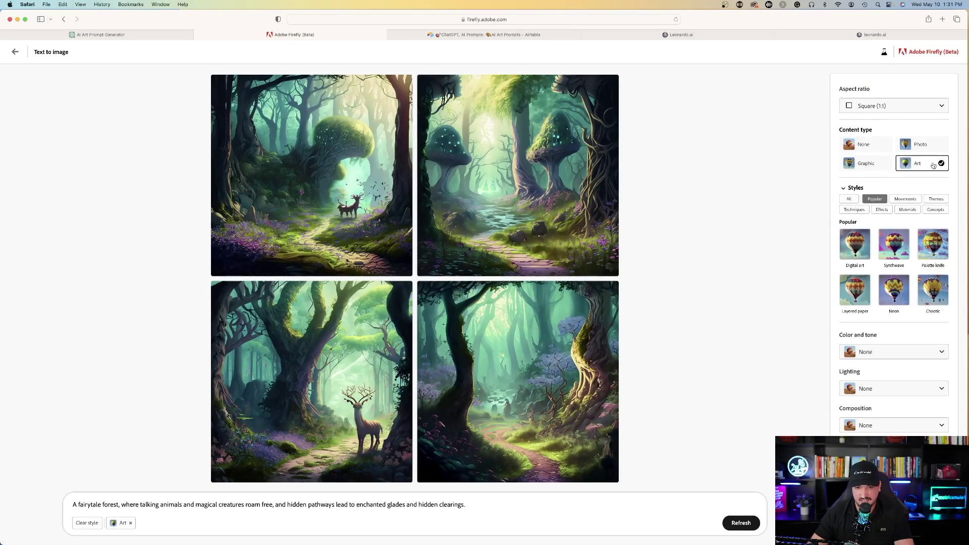
click(921, 145)
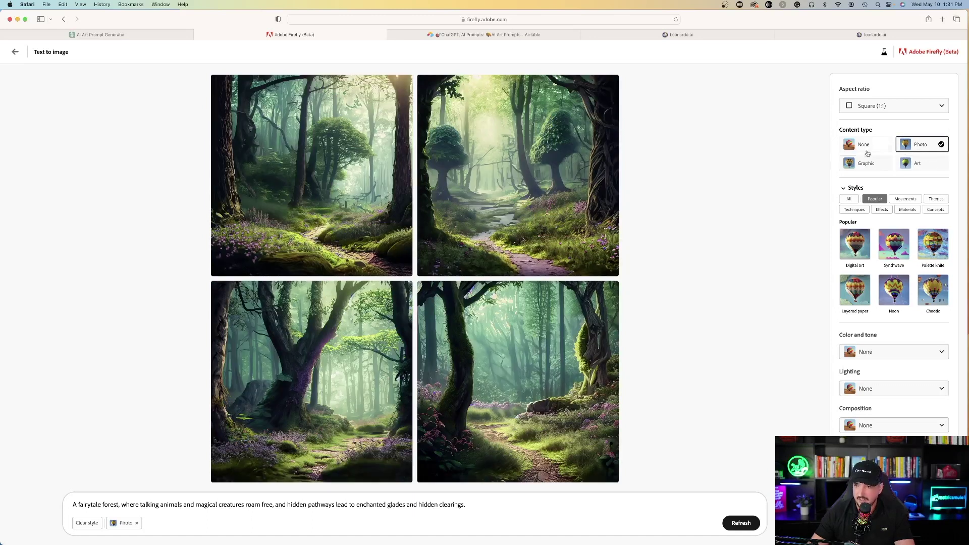
click(867, 145)
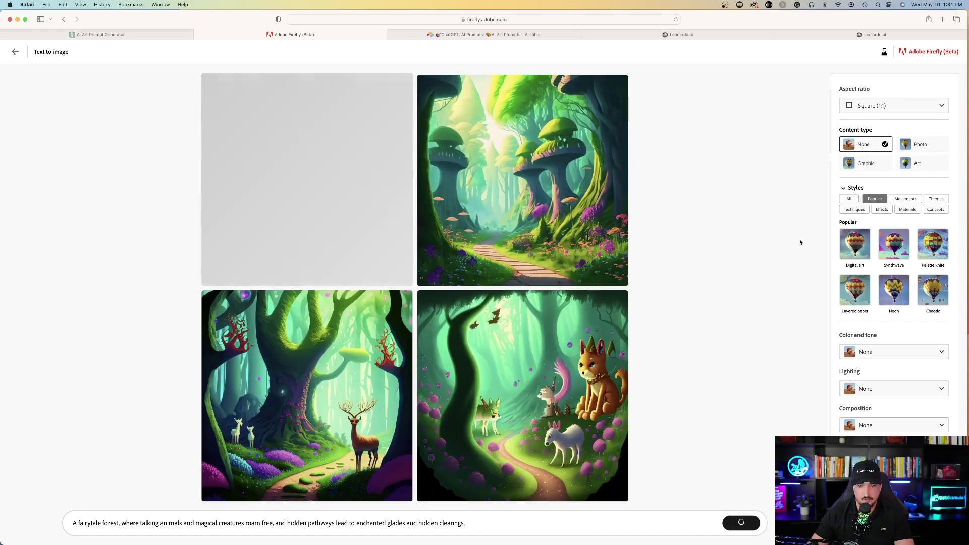
click(847, 166)
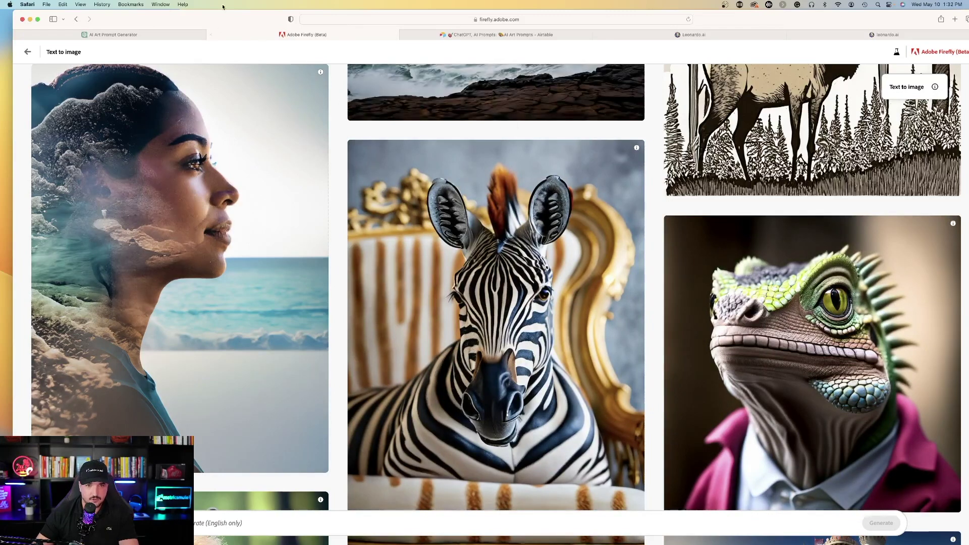
Load the iguana with great fashion sense gallery prompt and regenerate its four images
mouse_move(816, 399)
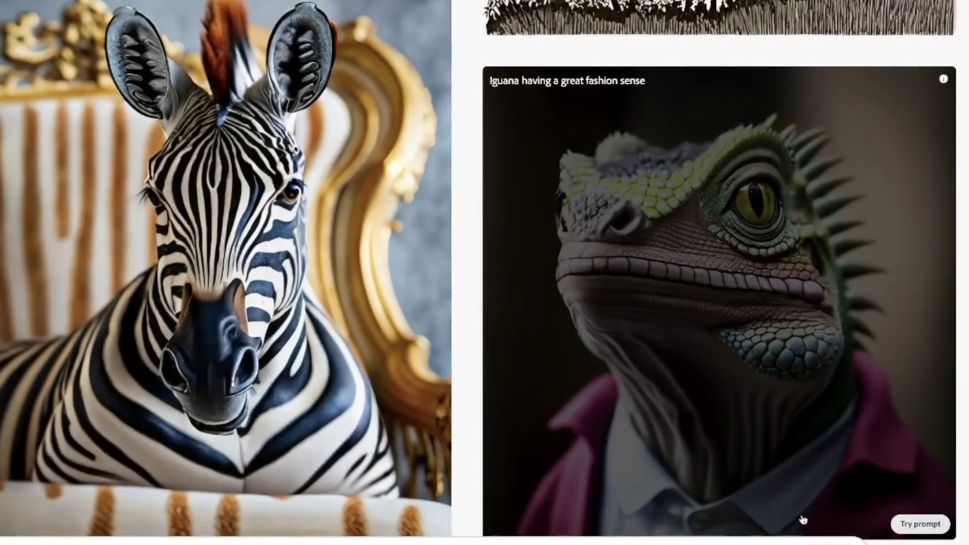
click(920, 524)
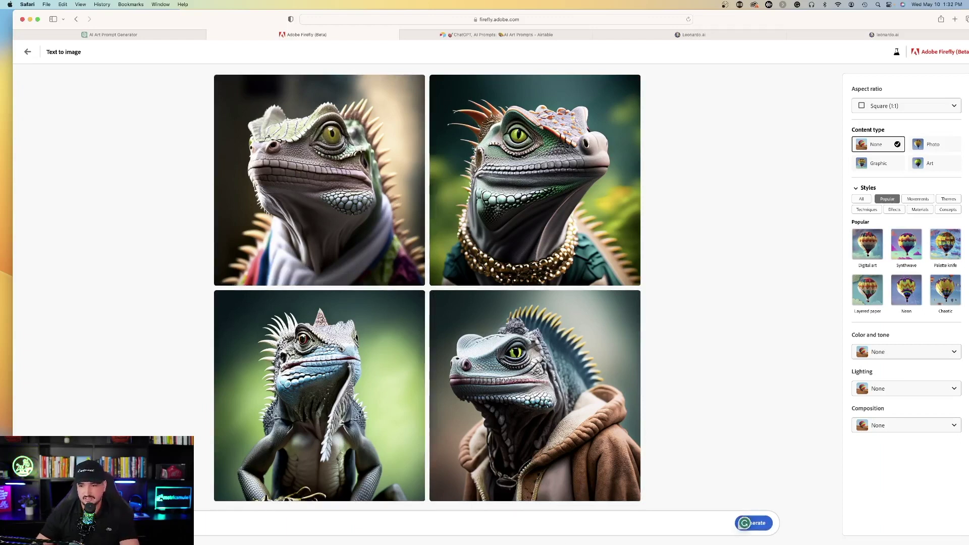
click(761, 523)
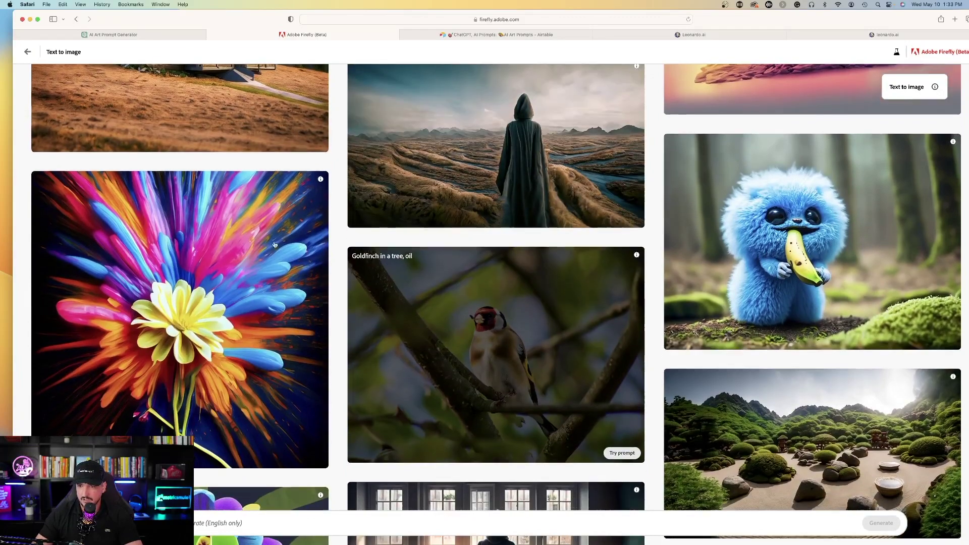
Load the sleeping bear gallery prompt and change 'bear' to 'puppy'
scroll(263, 246, down, 15)
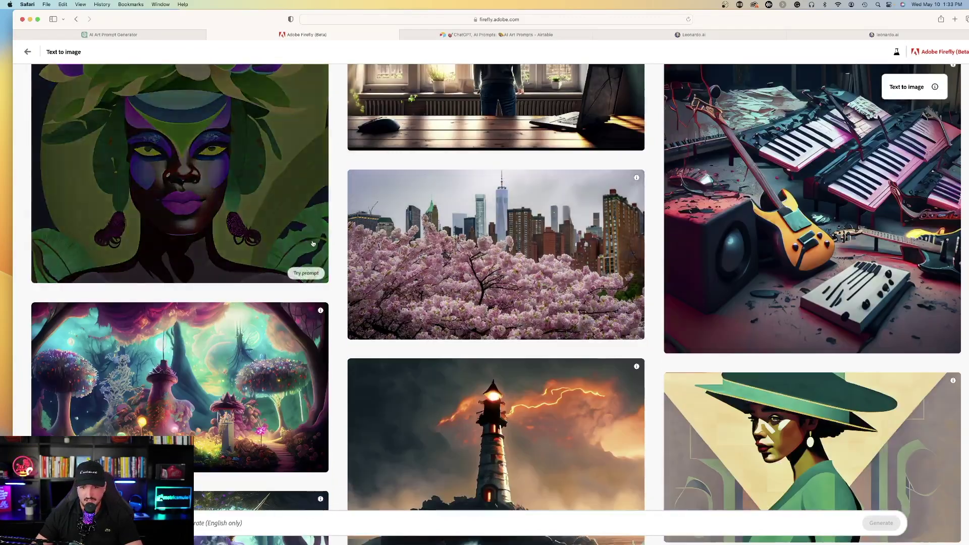
scroll(246, 252, down, 6)
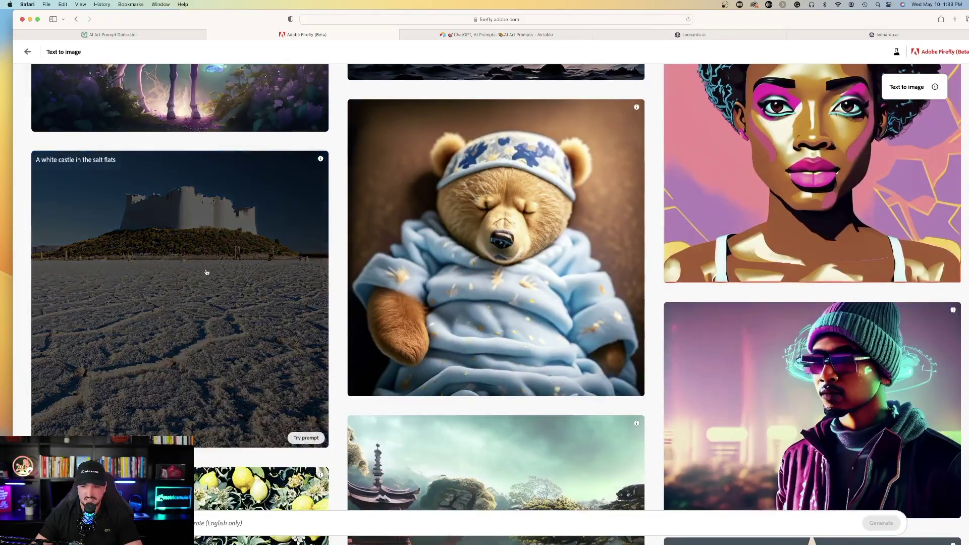
mouse_move(445, 256)
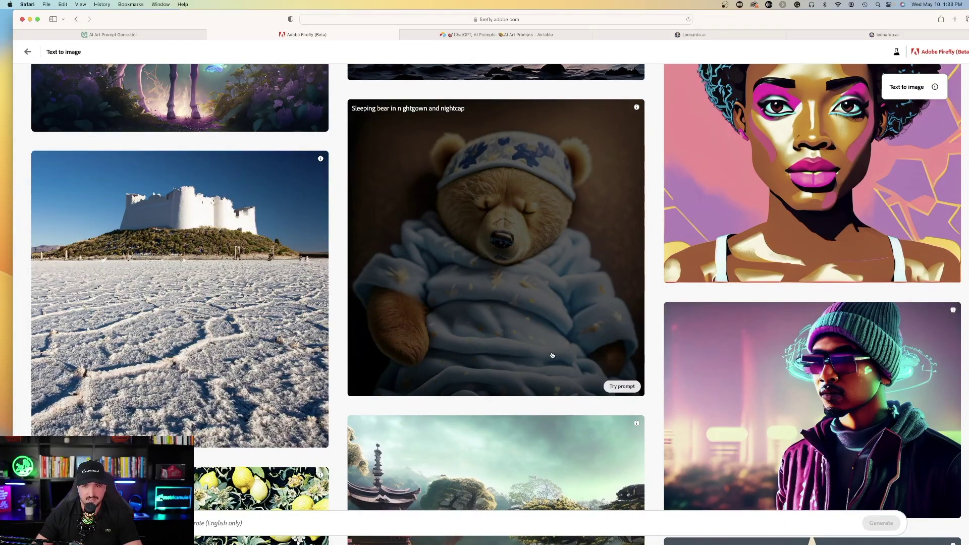
click(622, 387)
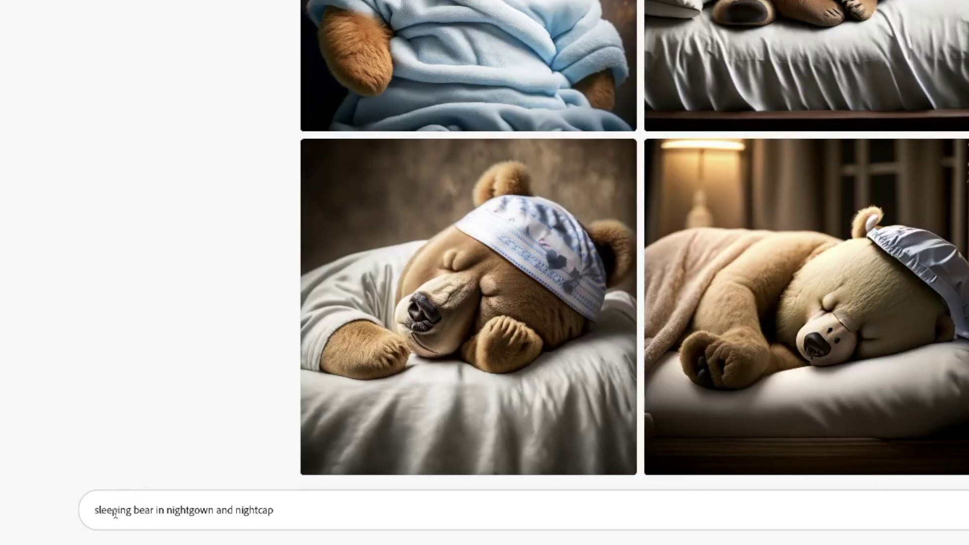
double_click(141, 507)
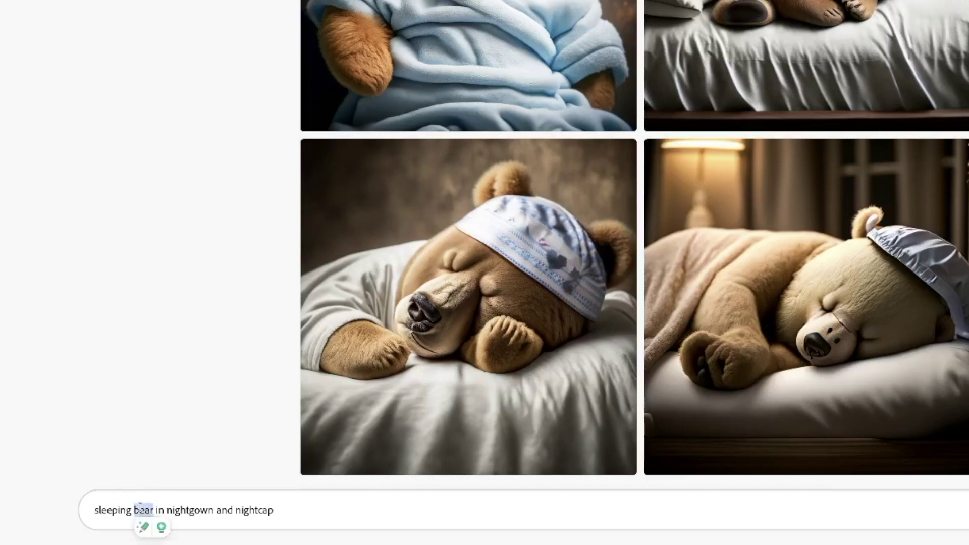
text(puppy)
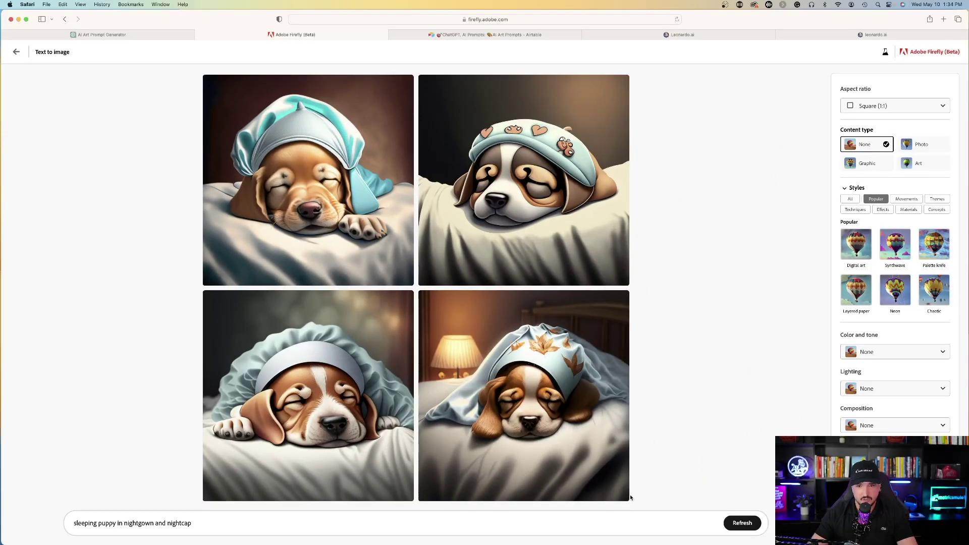
Change 'puppy' to 'kitten' in the prompt and generate kitten images
double_click(108, 522)
text(kitten)
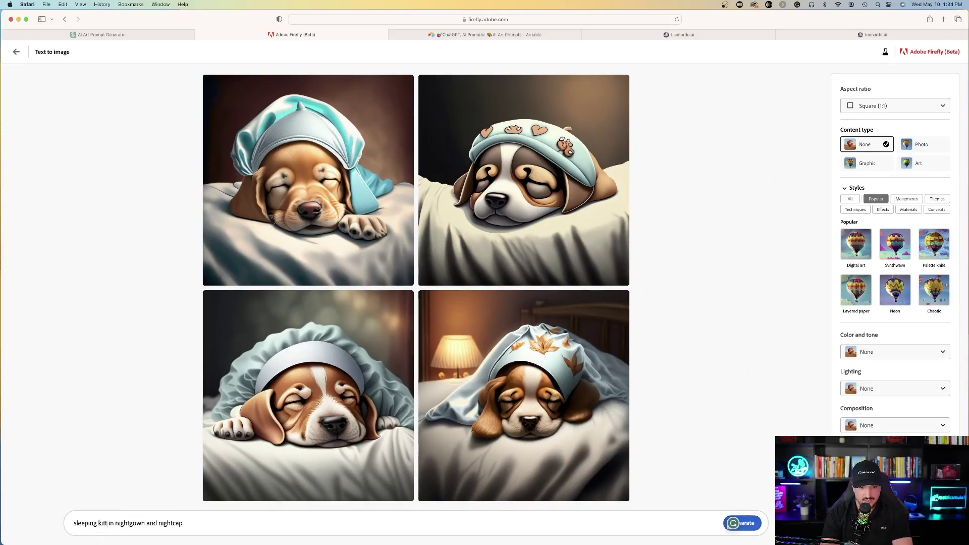
key(Return)
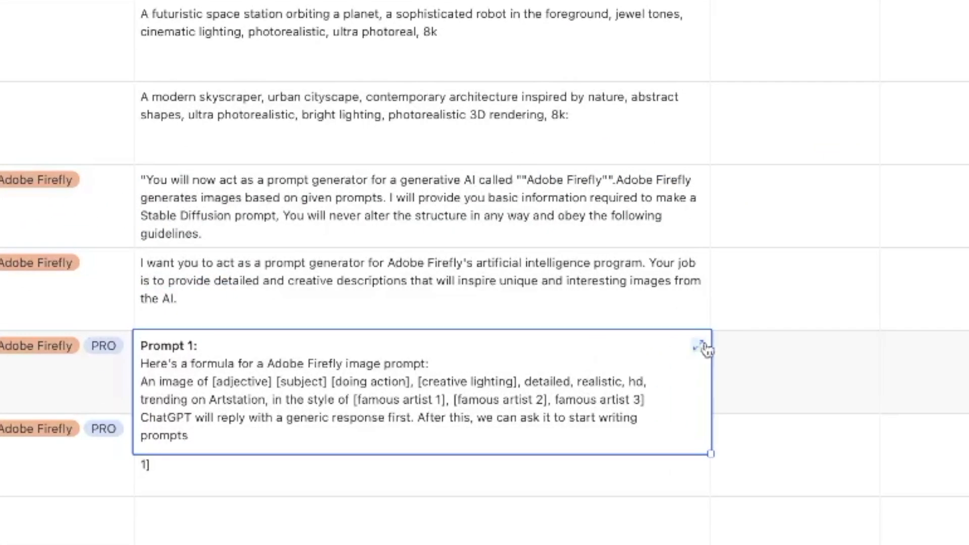
Copy the Firefly image-prompt formula from the 'Adobe Firefly, PRO' record's Full Prompt field
click(496, 384)
click(496, 384)
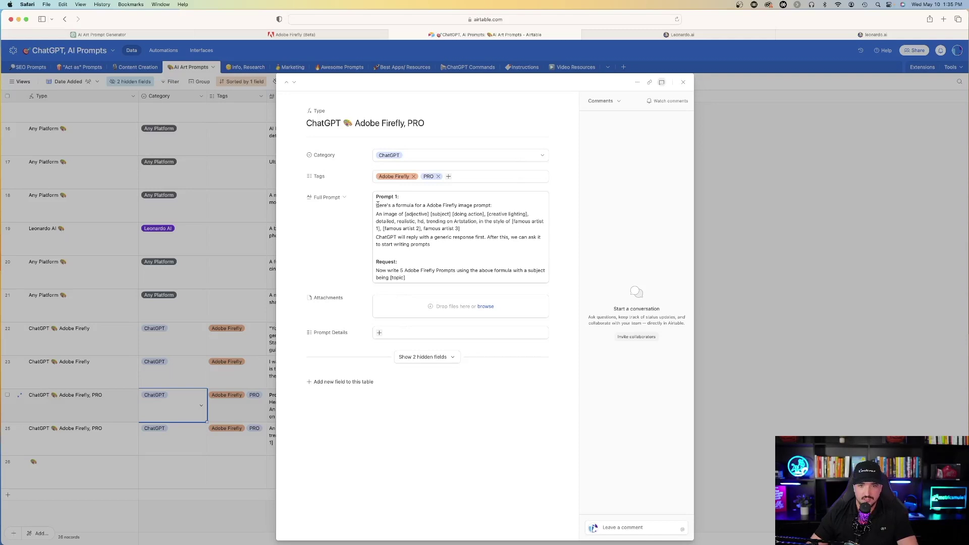
drag(377, 205, 430, 244)
key(cmd+c)
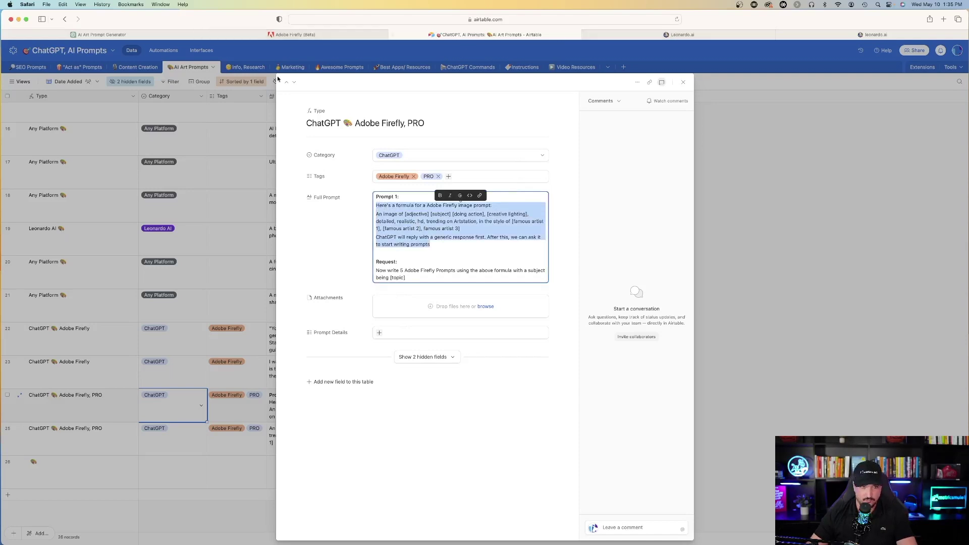
click(102, 34)
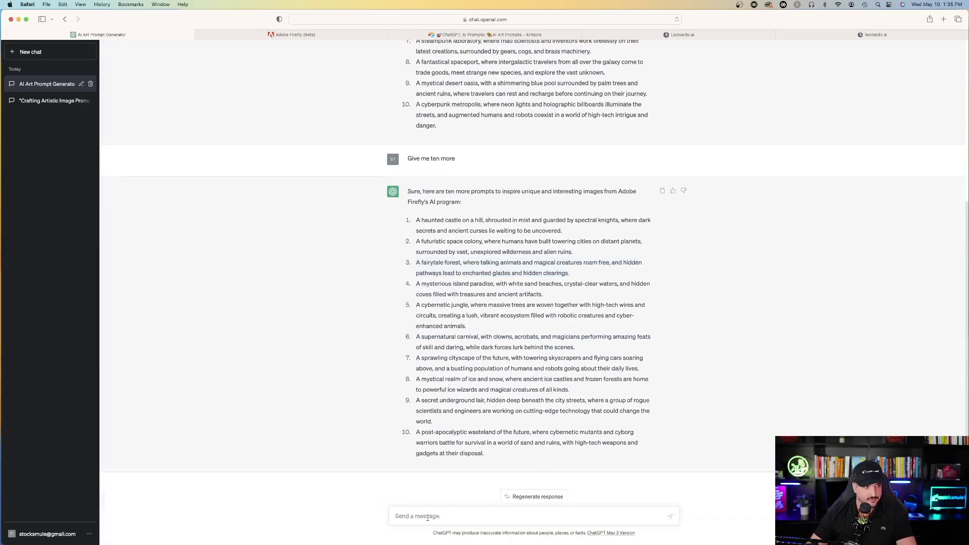
Paste the Firefly prompt formula into a new ChatGPT message and send it
click(427, 518)
key(cmd+v)
key(Return)
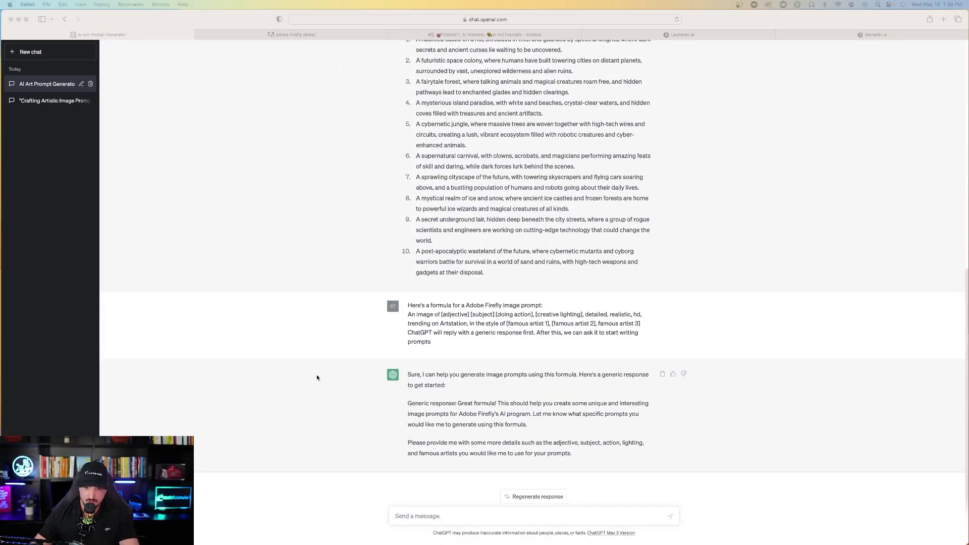
click(485, 34)
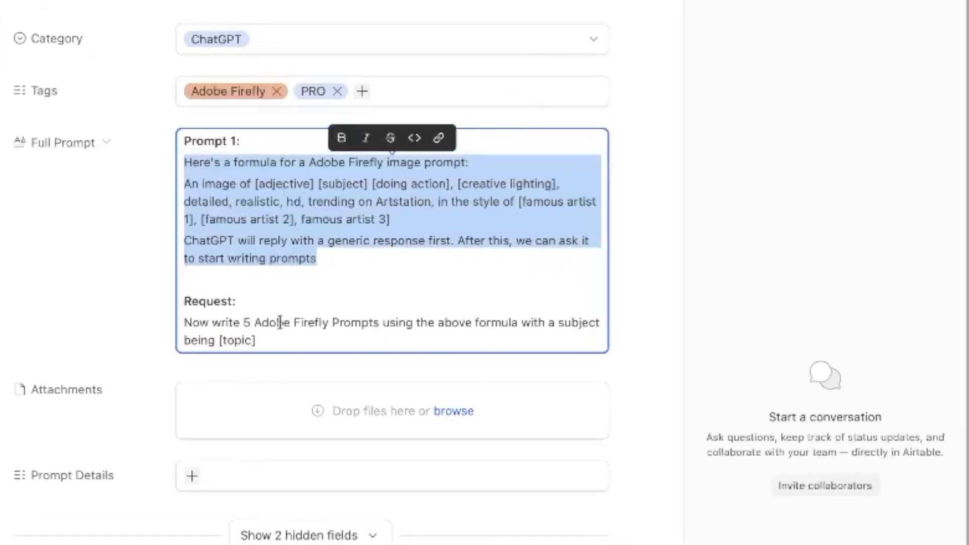
Paste the Request line asking for 5 Adobe Firefly prompts on a [topic] into ChatGPT's message box
click(418, 271)
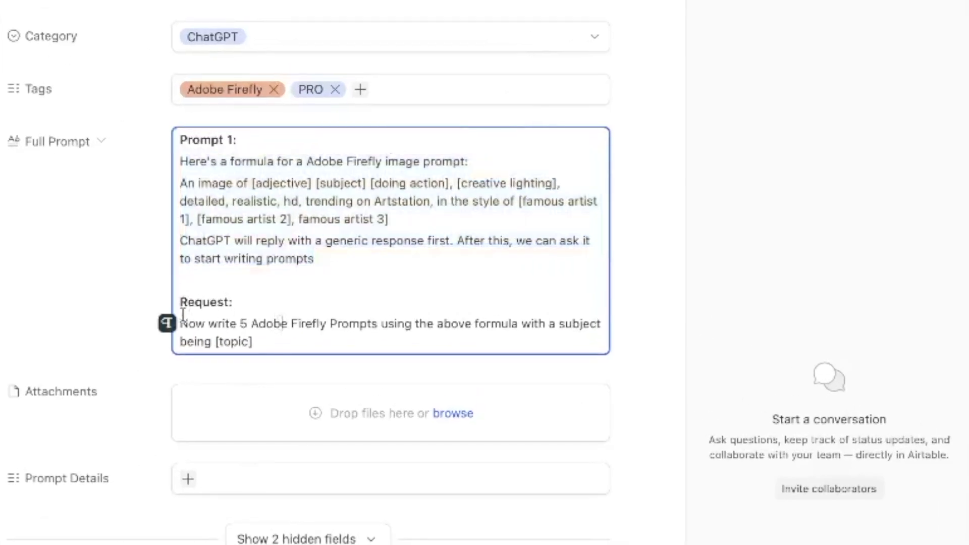
triple_click(208, 317)
key(super+c)
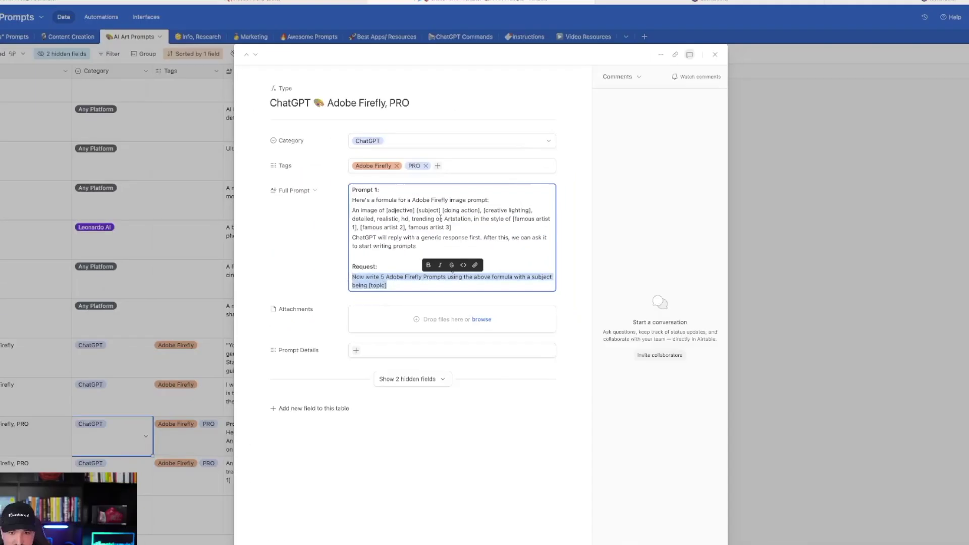
click(440, 218)
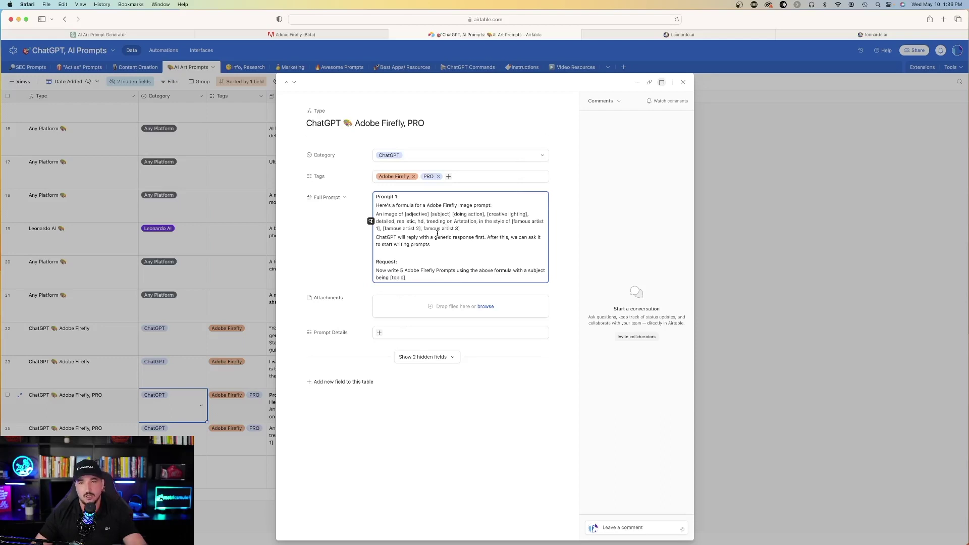
click(103, 34)
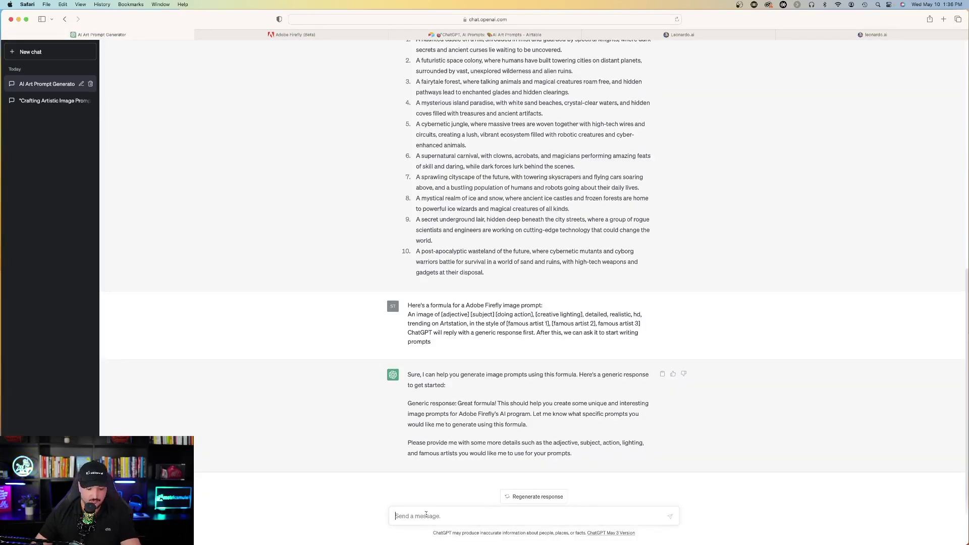
key(super+v)
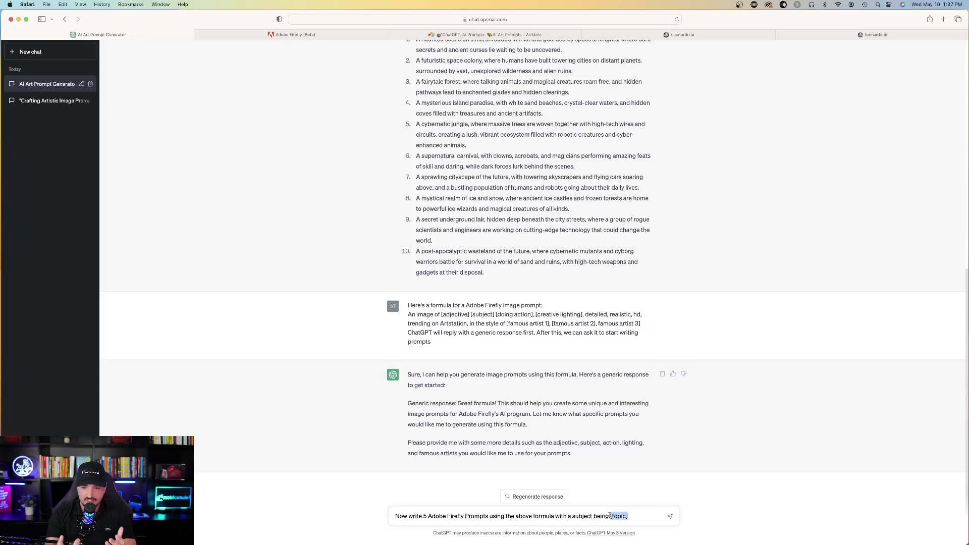
Fill in 'Cyperpunk' as the topic, send the request, and copy the first returned prompt
text(Cyperpunk)
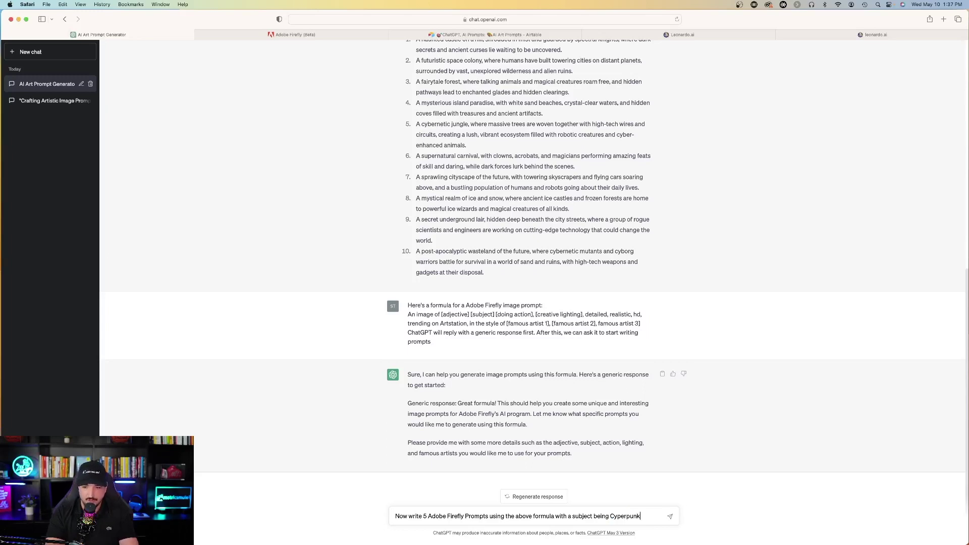
key(Return)
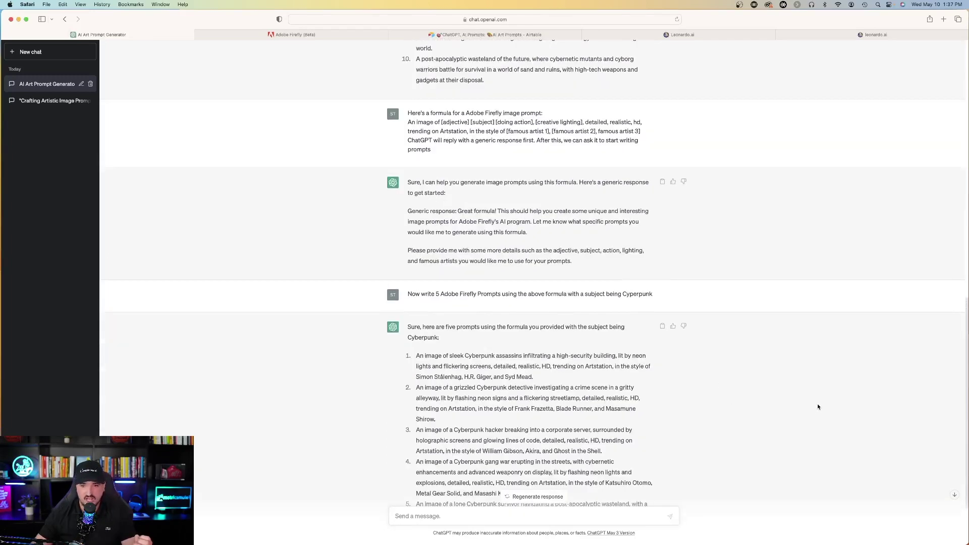
scroll(817, 403, down, 5)
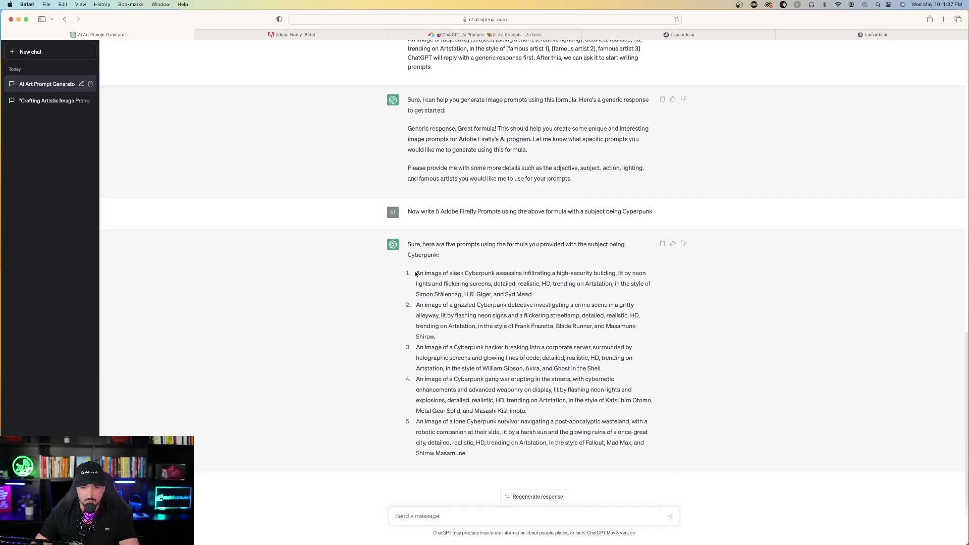
drag(416, 274, 533, 295)
key(super+c)
key(ctrl+Tab)
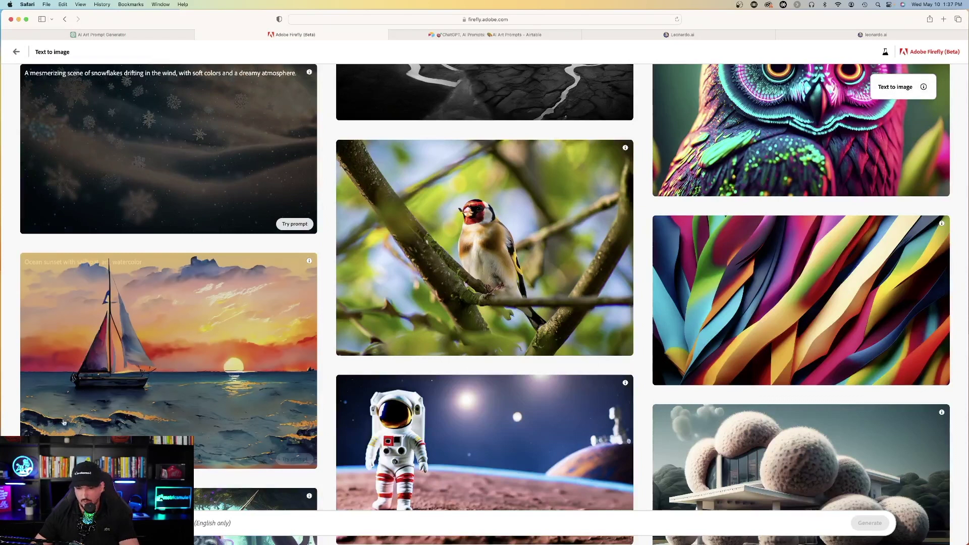
Generate images from the Cyberpunk assassins prompt, then switch the content type to Photo
key(super+v)
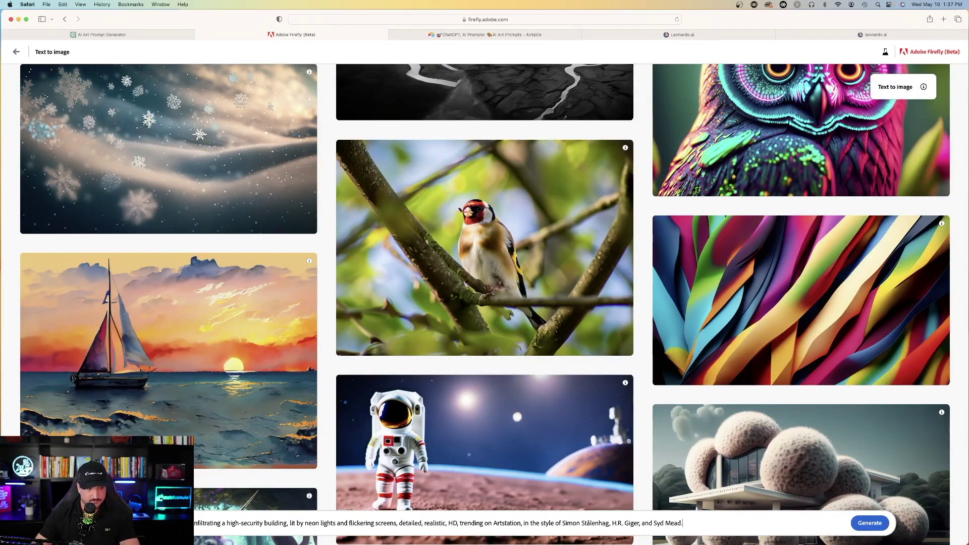
key(Return)
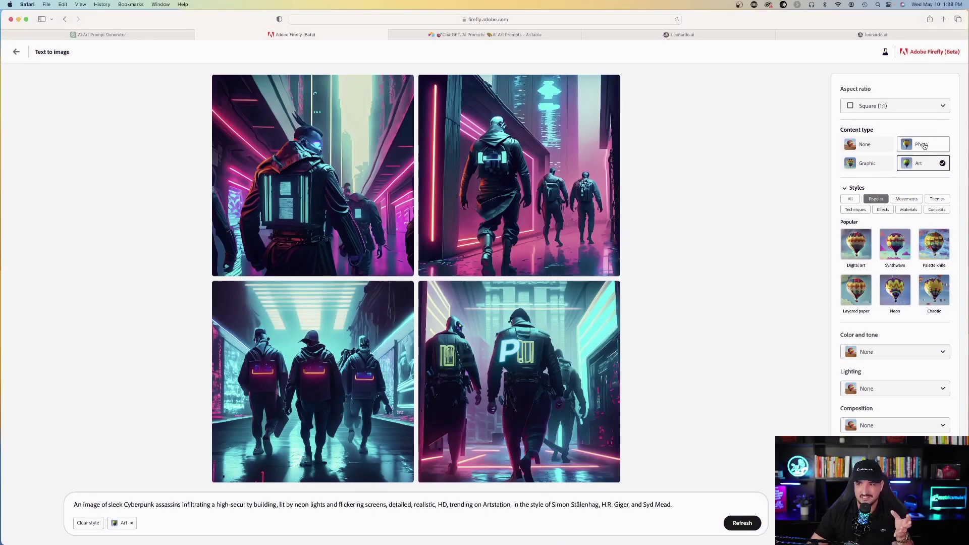
click(924, 146)
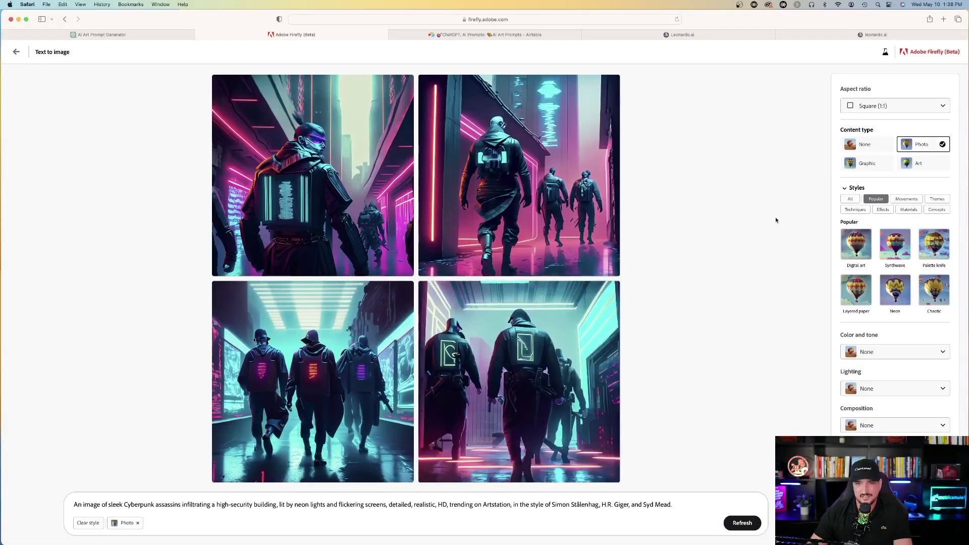
Ask ChatGPT to 'give 5' more Cyberpunk prompts and select the metropolis-at-night prompt
click(164, 31)
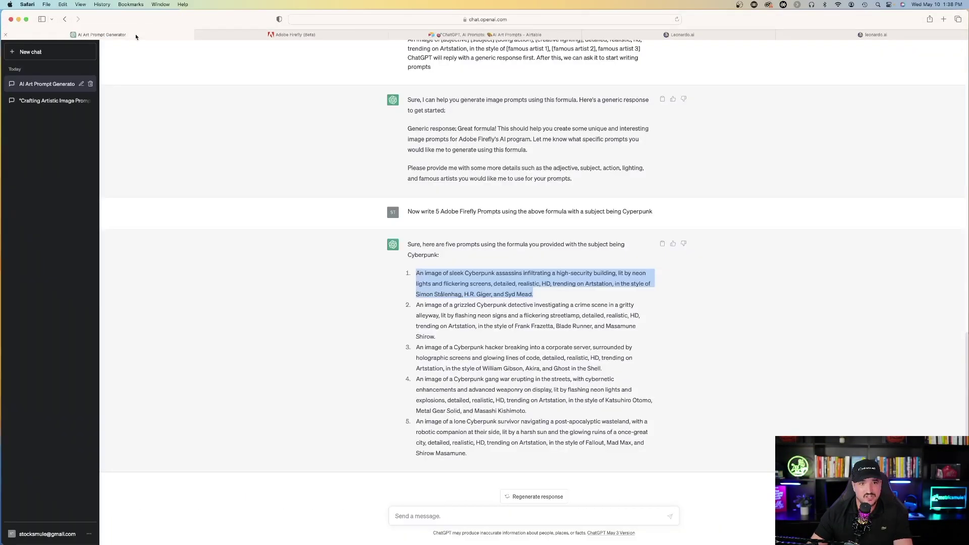
text(give 5 more)
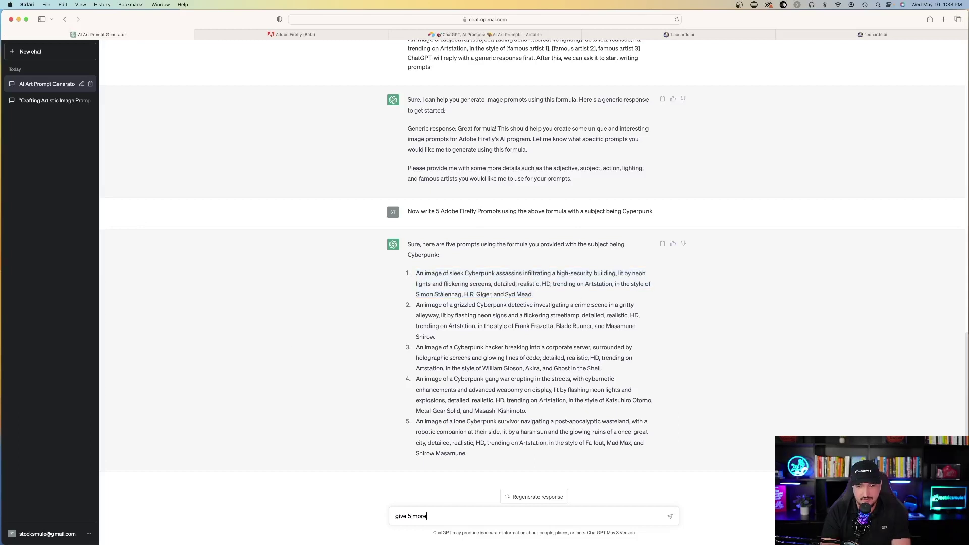
key(Return)
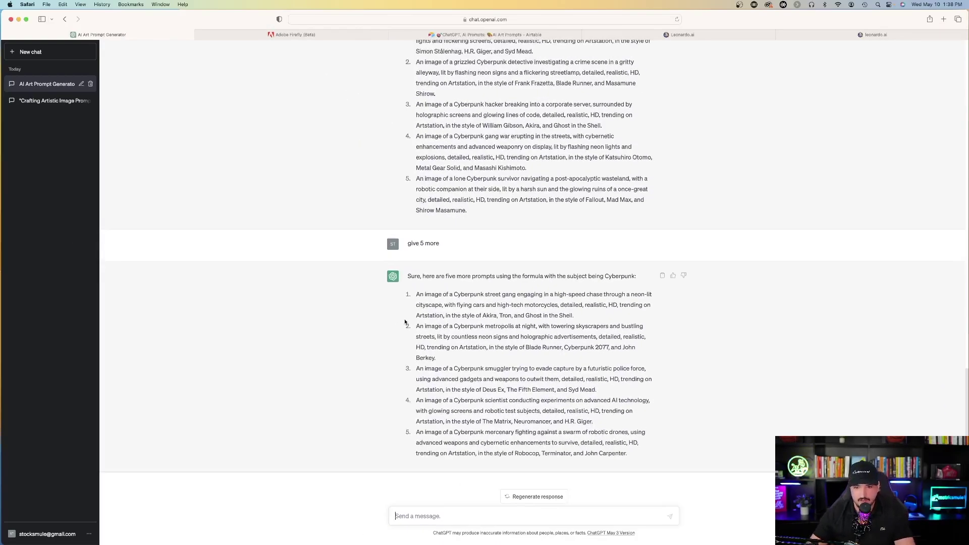
drag(416, 328, 460, 356)
key(super+c)
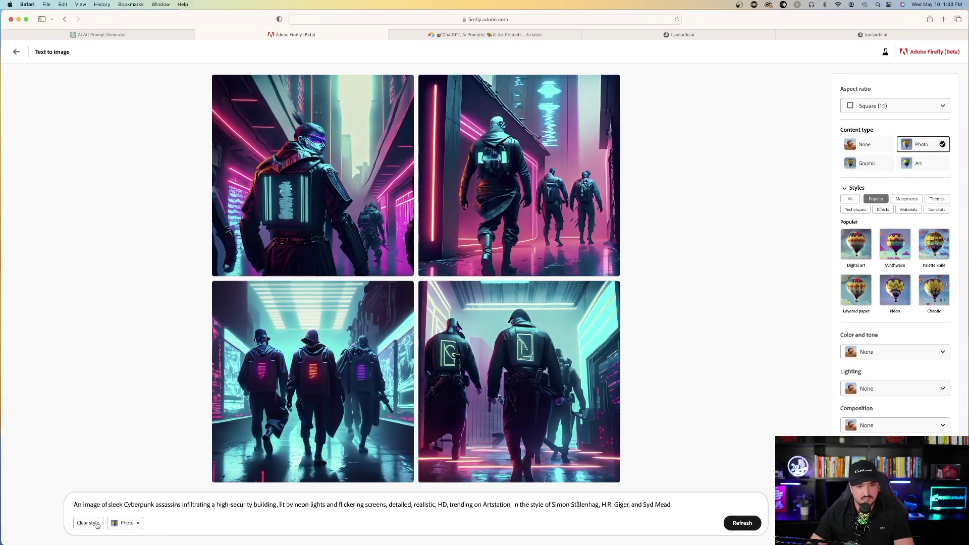
Replace the assassins prompt with the Cyberpunk metropolis prompt, generate, and set content type to Photo
double_click(95, 523)
key(super+a)
key(BackSpace)
key(super+v)
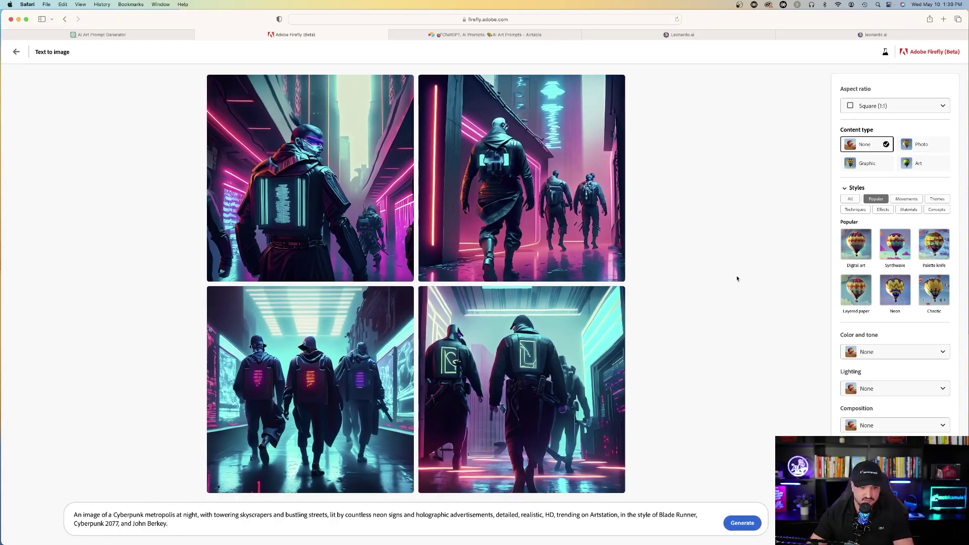
click(757, 527)
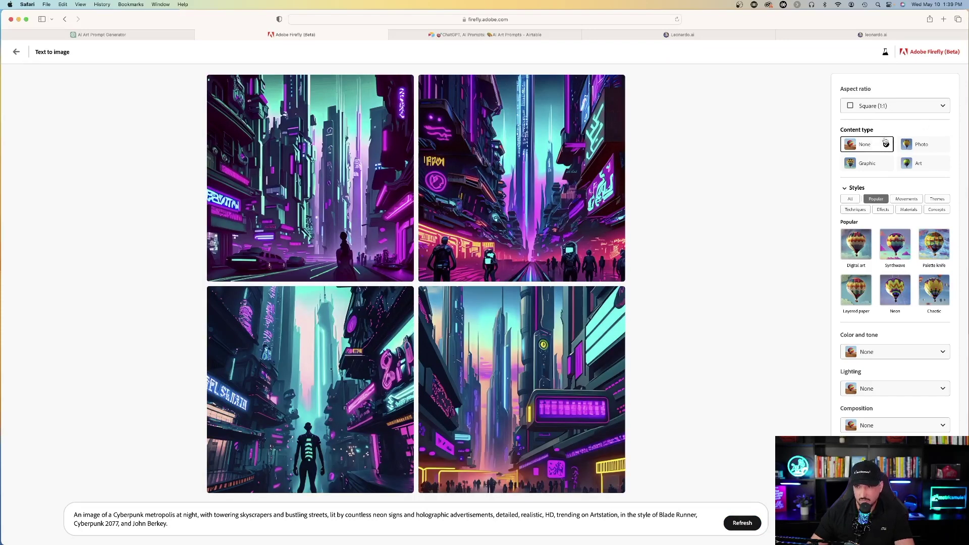
click(918, 148)
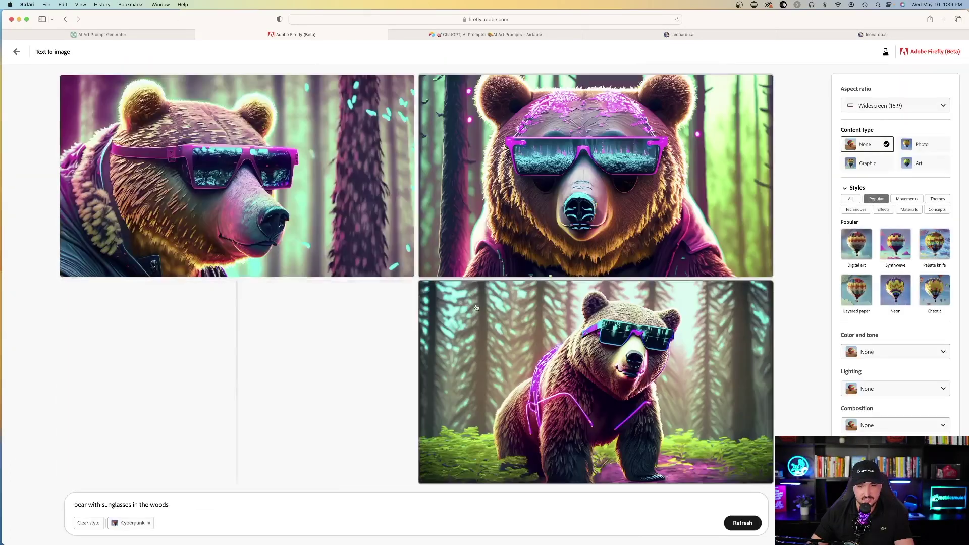
Paste the metropolis prompt over the bear preset's prompt and generate widescreen Cyberpunk-style images
triple_click(167, 505)
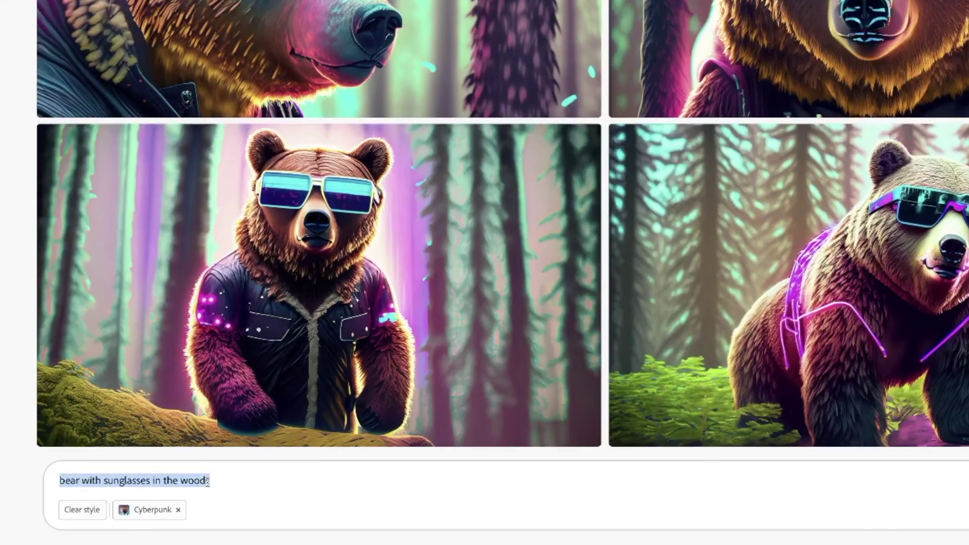
key(super+v)
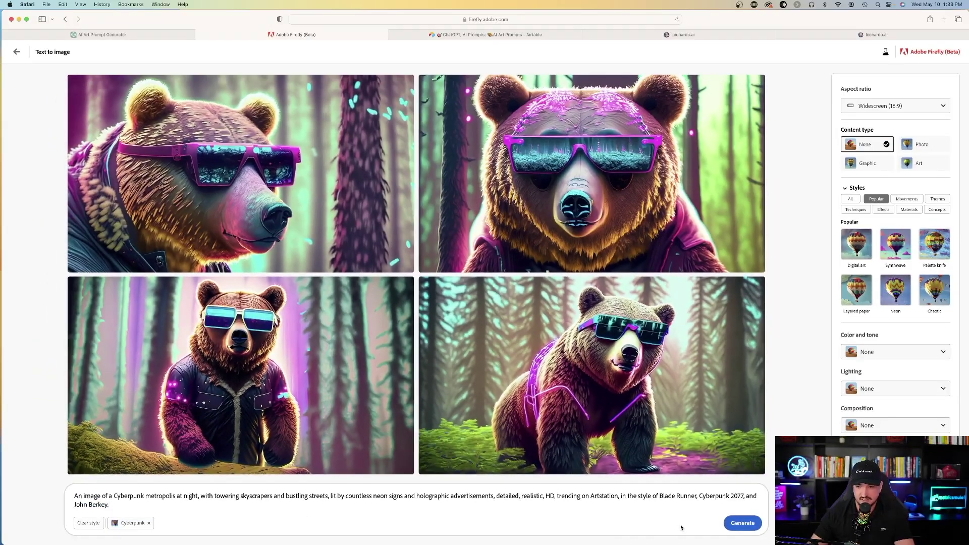
click(743, 524)
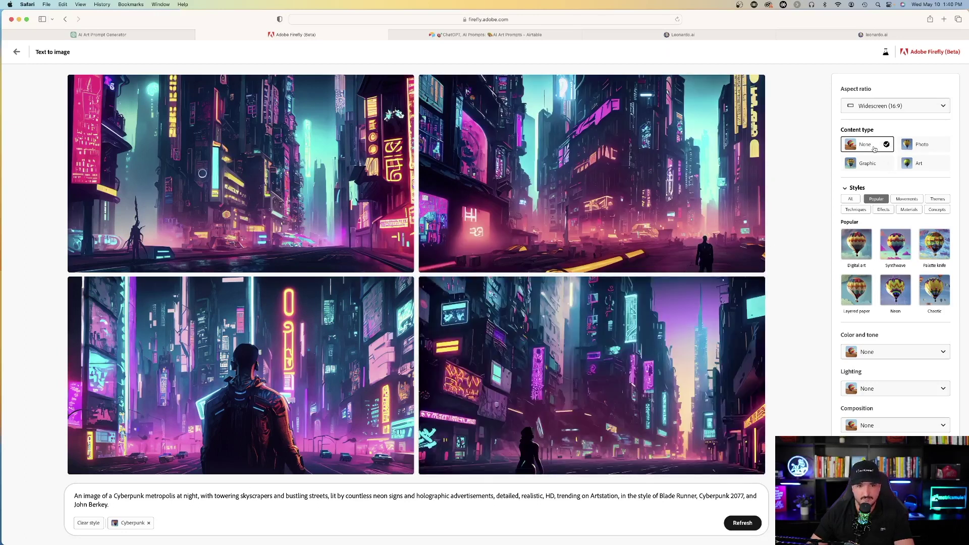
Open the bee-on-dahlia example preset from the Firefly gallery
click(16, 52)
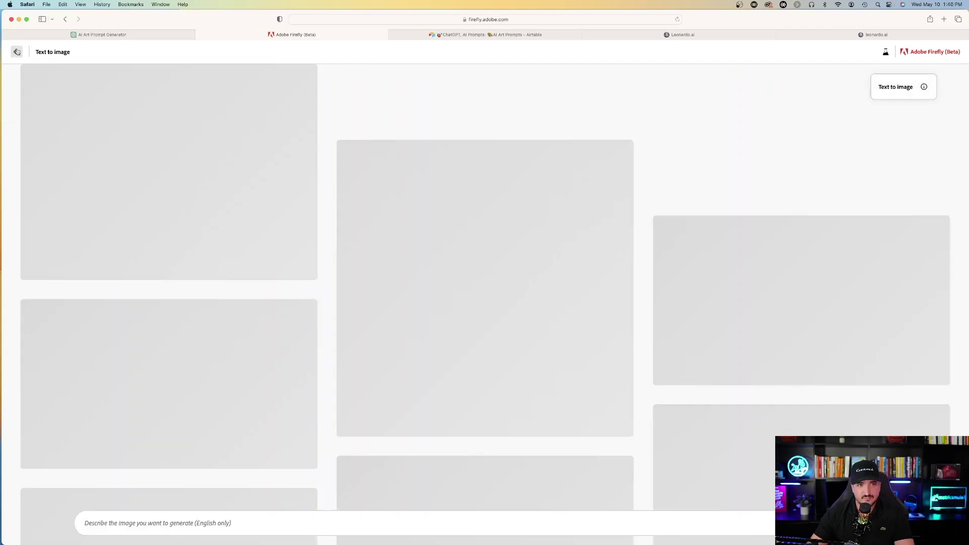
scroll(401, 252, down, 1)
scroll(401, 253, down, 5)
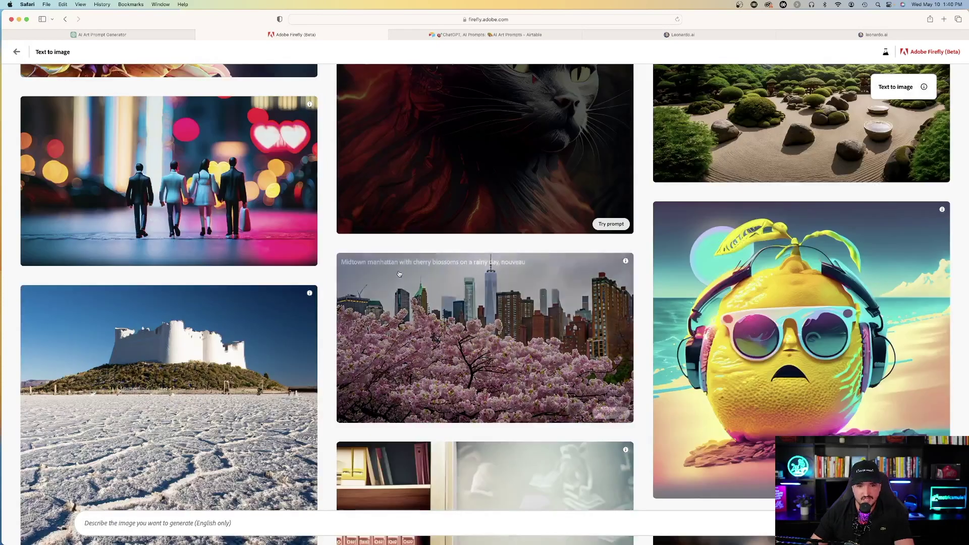
scroll(402, 252, up, 6)
click(171, 170)
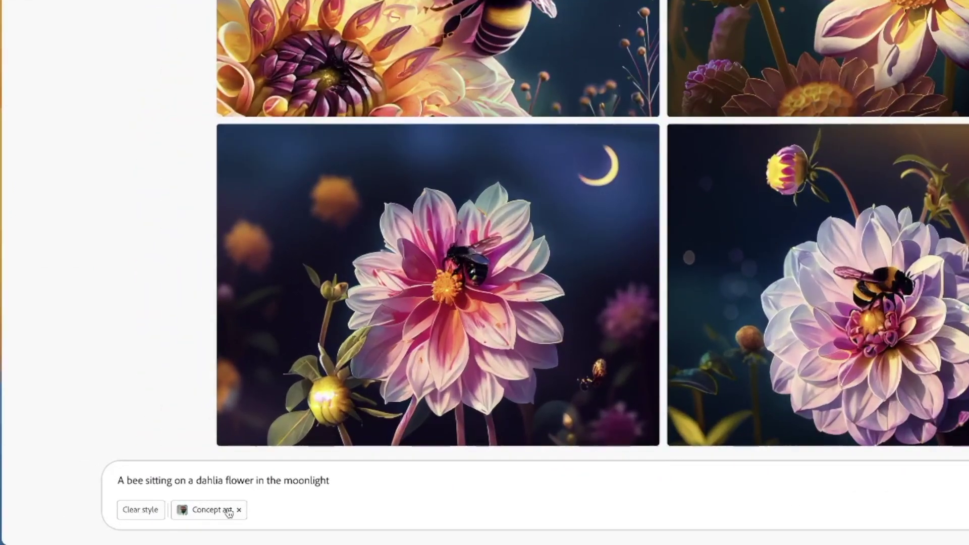
Replace the bee prompt with the Cyberpunk metropolis prompt and generate Landscape (4:3) Concept art images
triple_click(251, 477)
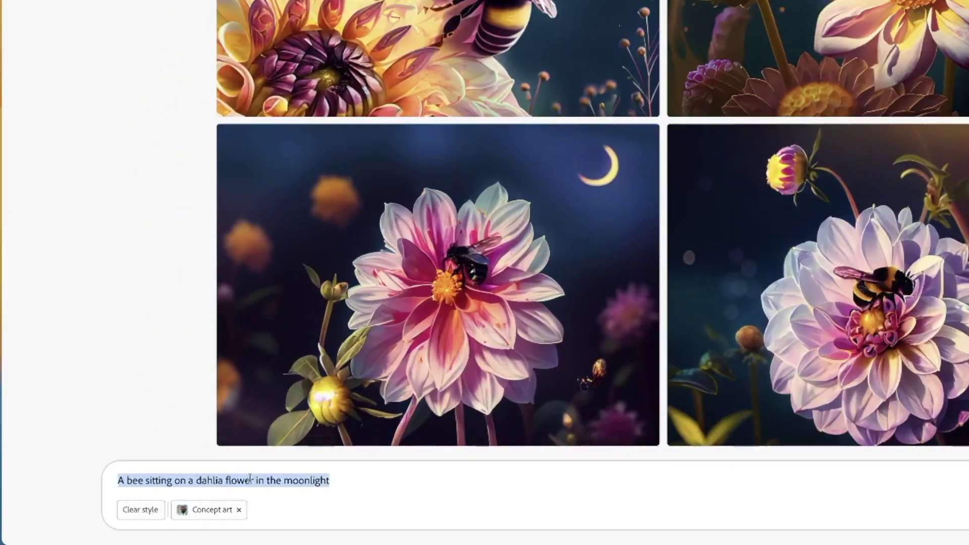
key(super+v)
click(741, 526)
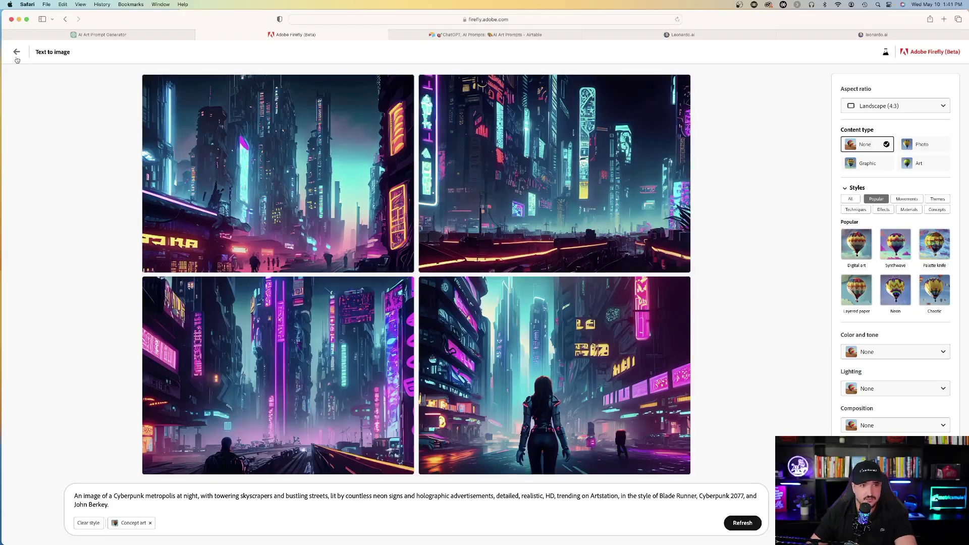
click(18, 51)
Select the Firefly prompt formula message in the existing ChatGPT chat
click(484, 34)
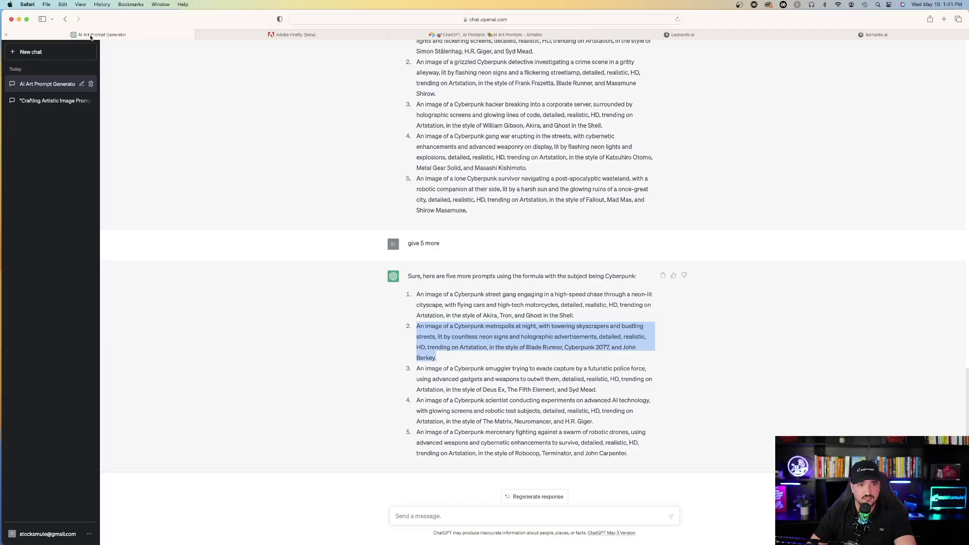
scroll(348, 243, up, 5)
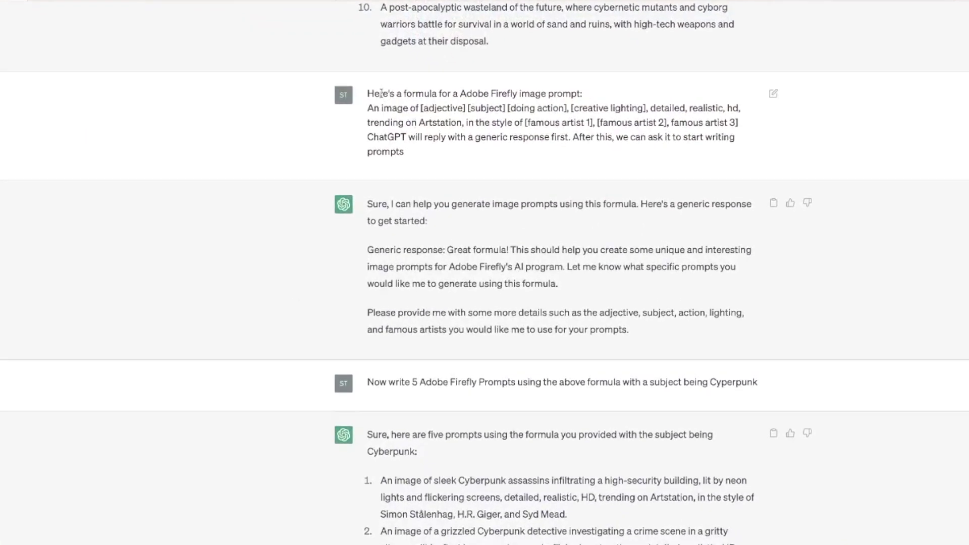
drag(367, 90, 448, 146)
key(super+c)
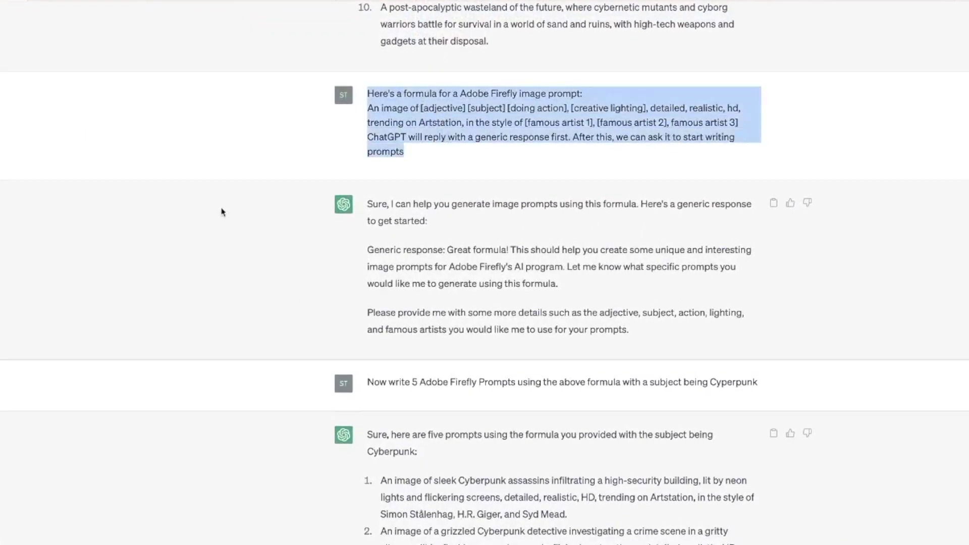
Send the formula in a new chat, then request five tropical environment prompts
click(49, 52)
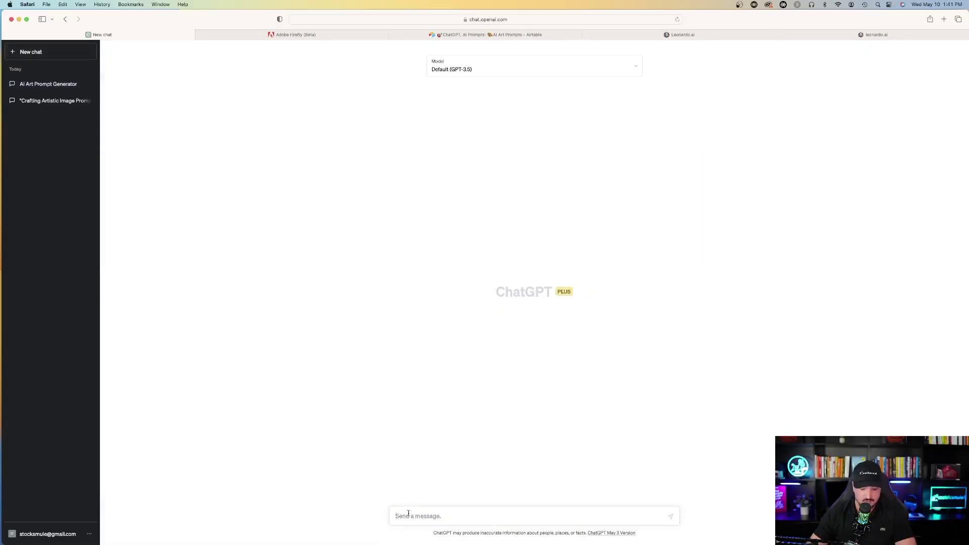
key(super+v)
key(Return)
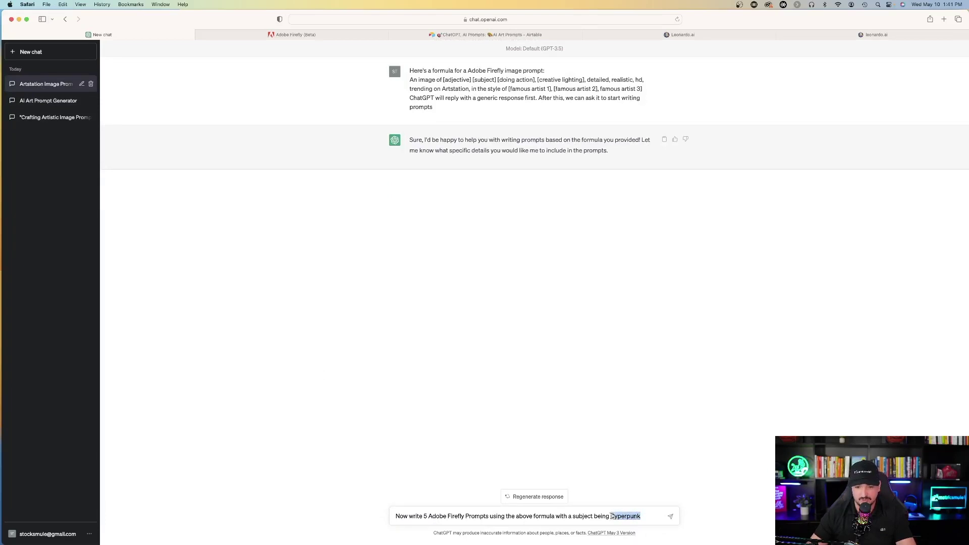
key(Return)
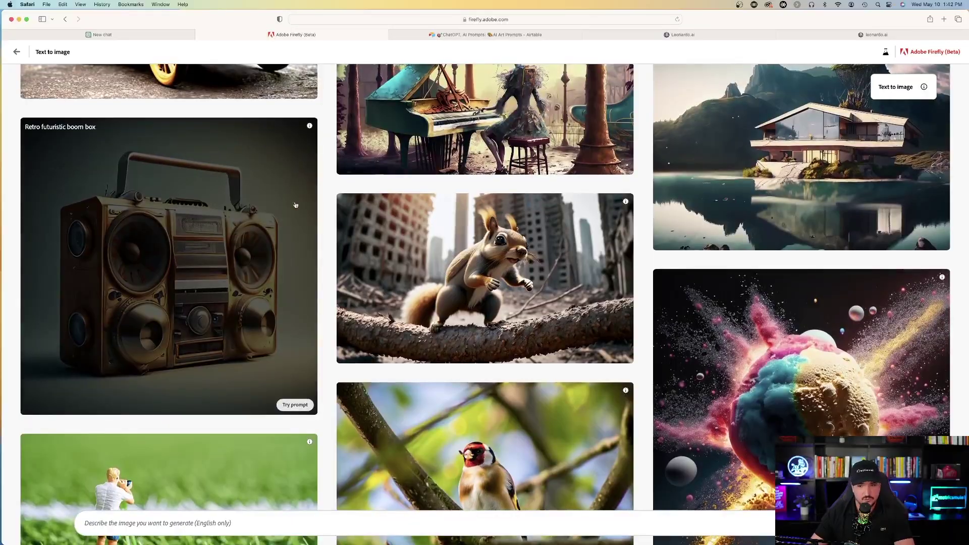
Replace the ancient tree example's prompt with the tropical beach prompt and generate beach images
scroll(278, 215, down, 20)
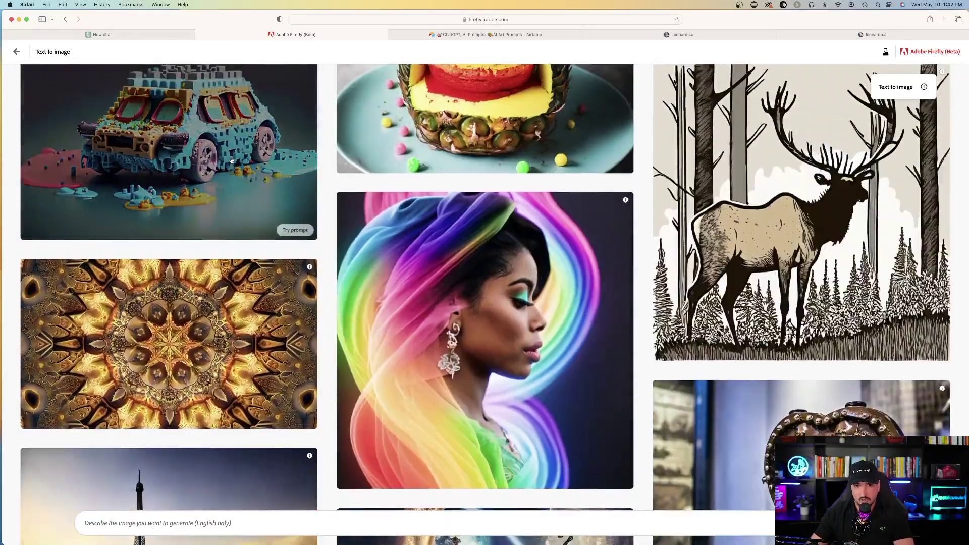
scroll(359, 250, up, 10)
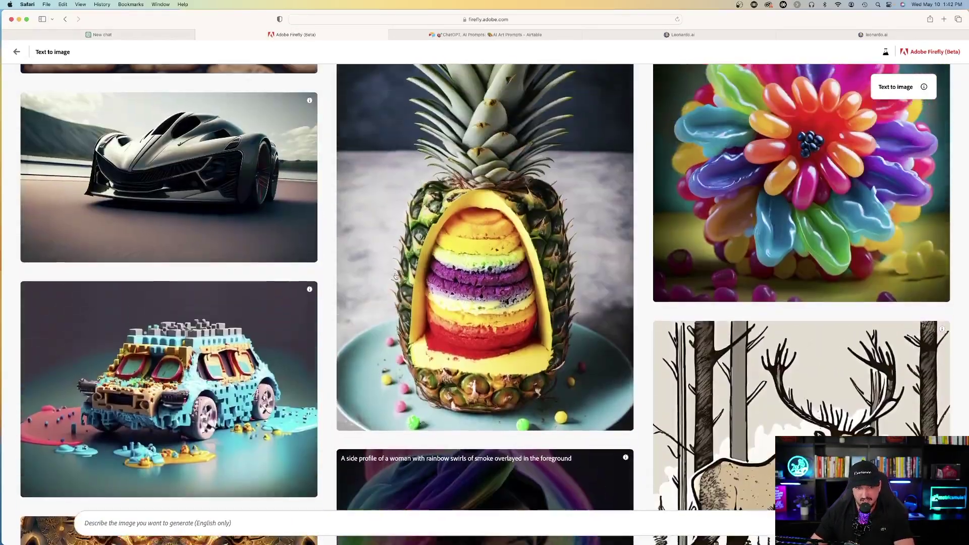
scroll(367, 253, up, 15)
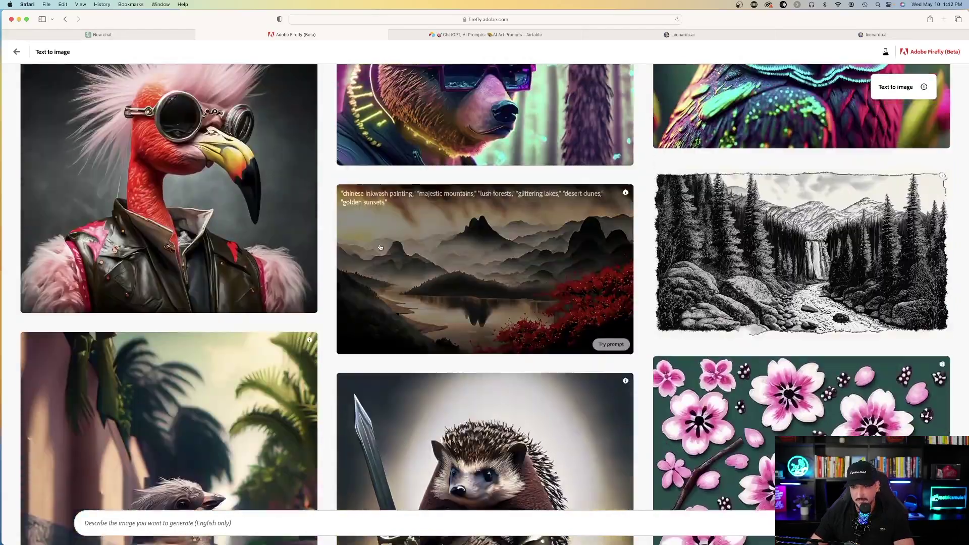
scroll(349, 224, up, 10)
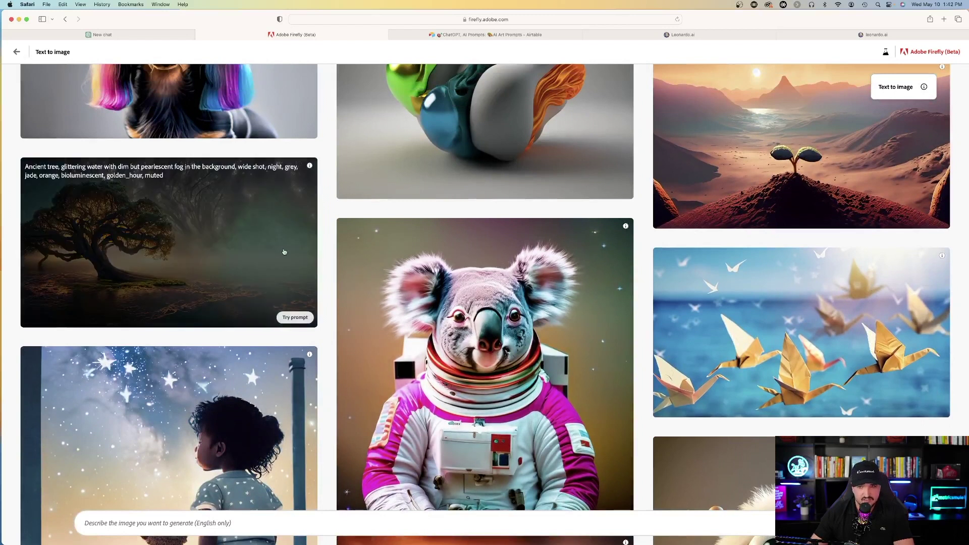
click(155, 242)
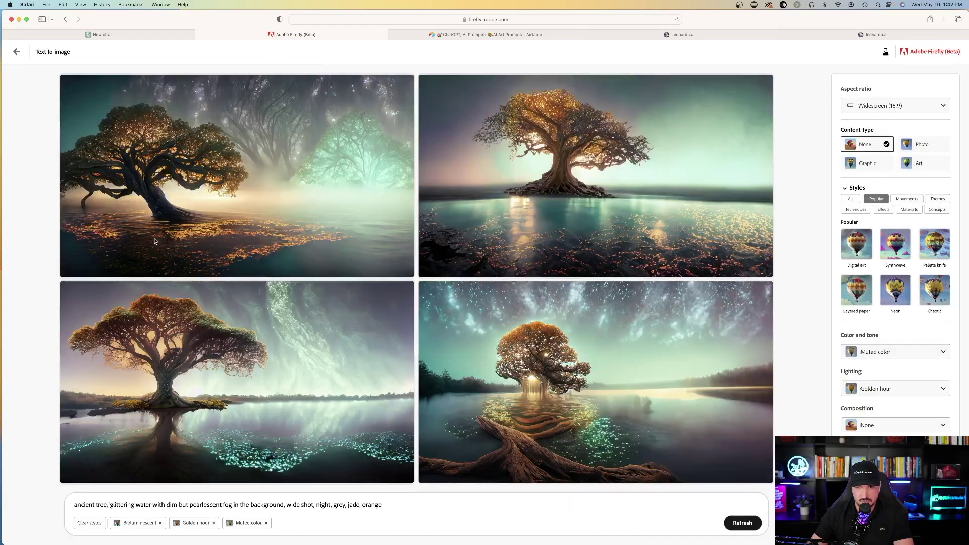
triple_click(271, 506)
key(BackSpace)
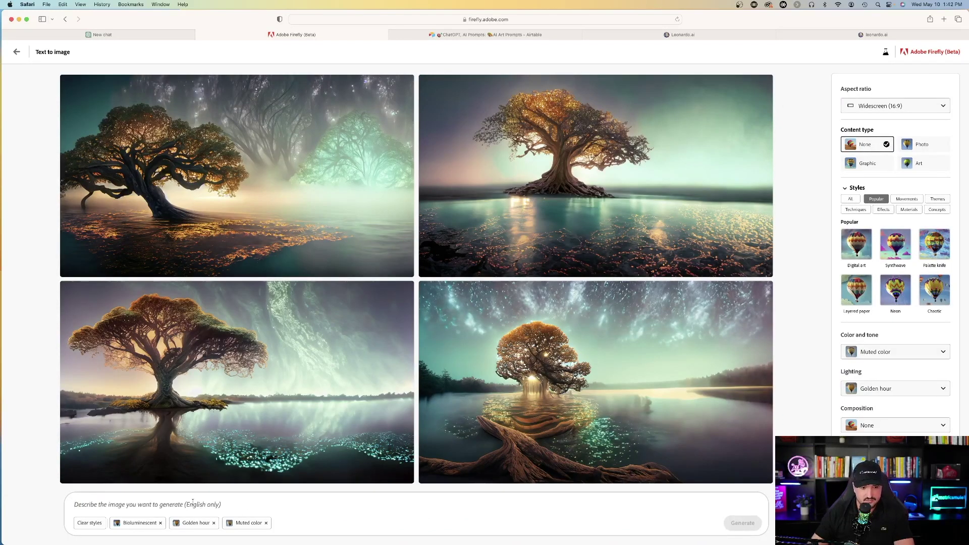
text(An image of a stunningly beautiful tropical beach scene, captured at dusk with the warm glow of sunset lighting up the sky. The sand is a deep golden color, and the waves lapping gently against the shore create a sense of peace and tranquility. This image is highly detailed and realistic, presented in HD, and is currently trending on Artstation. It is styled after the works of famous artists such as Paul Gauguin and Winslow Homer.)
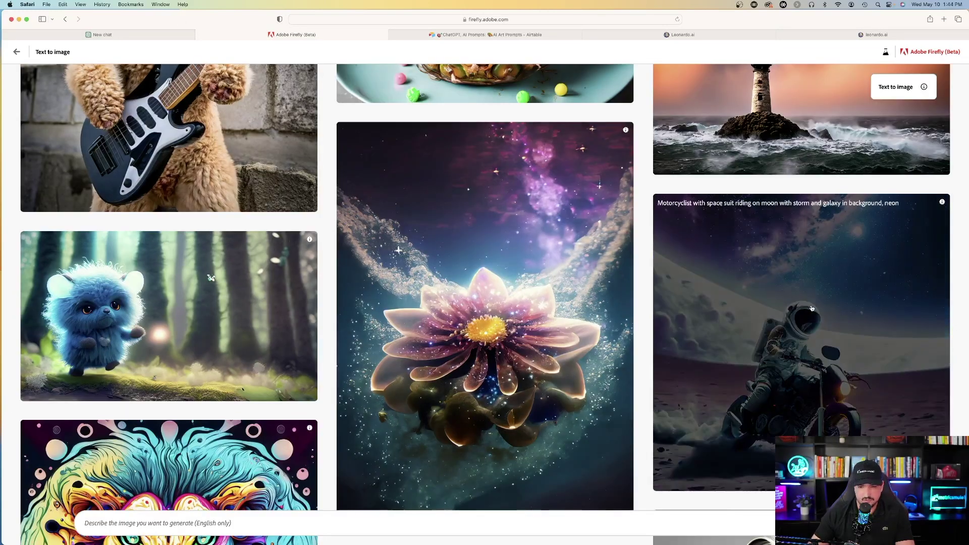
click(811, 308)
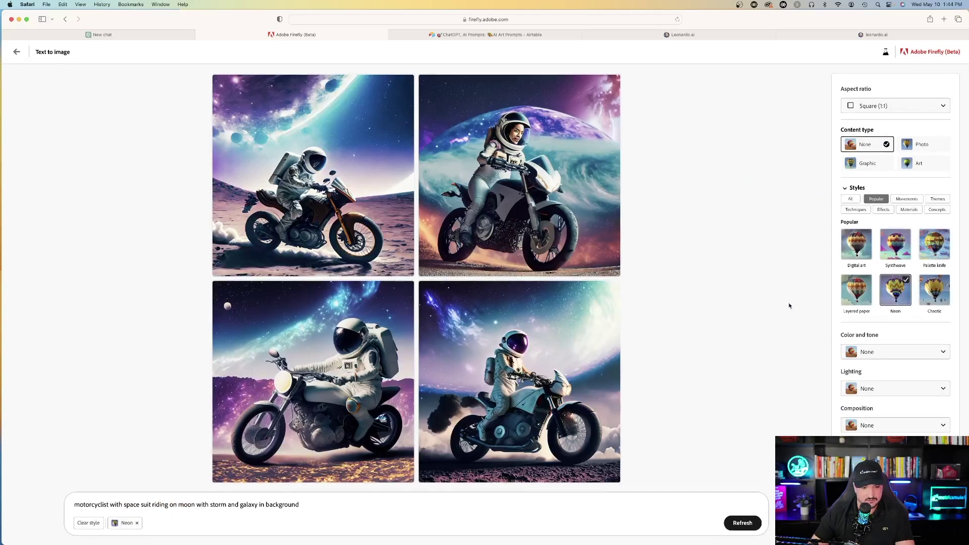
Generate square tropical beach images in the motorcyclist example's Neon style, then go back to the gallery
triple_click(146, 504)
text(An image of a stunningly beautiful tropical beach scene, captured at dusk with the warm glow of sunset lighting up the sky. The sand is a deep golden color, and the waves lapping gently against the shore create a sense of peace and tranquility. This image is highly detailed and realistic, presented in HD, and is currently trending on Artstation. It is styled after the works of famous artists such as Paul Gauguin and Winslow Homer.)
key(Return)
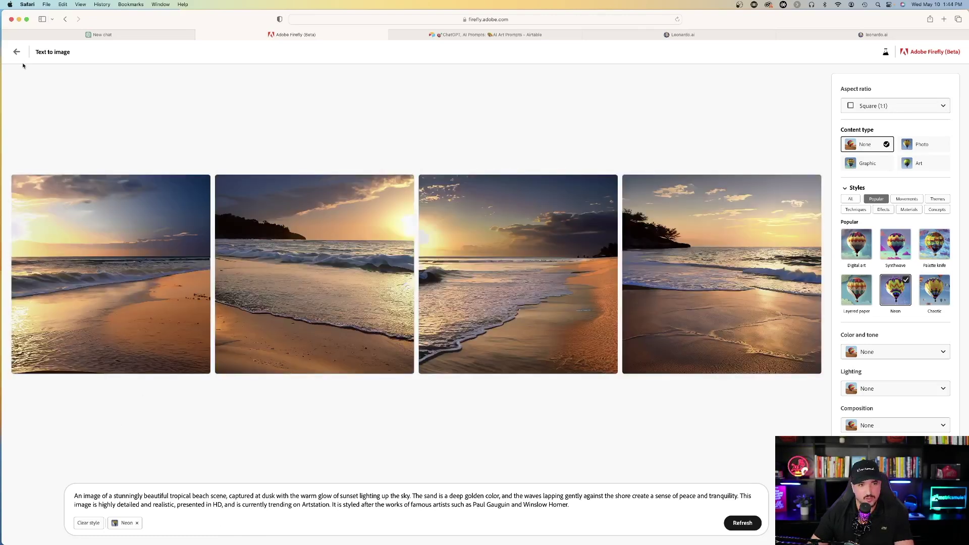
click(17, 51)
key(super+[)
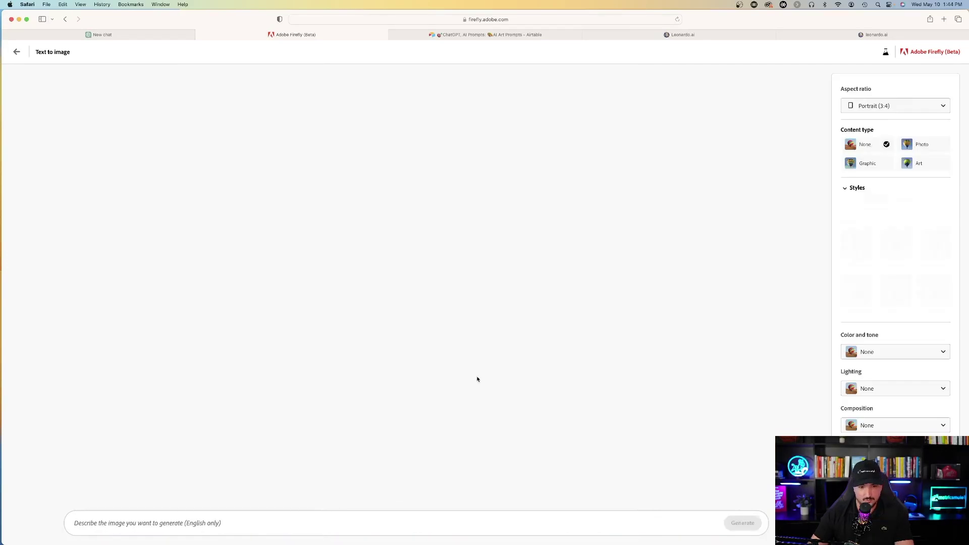
In the AI Art Prompts table, expand row 25's Adobe Firefly PRO formula prompt record and close it
key(ctrl+Tab)
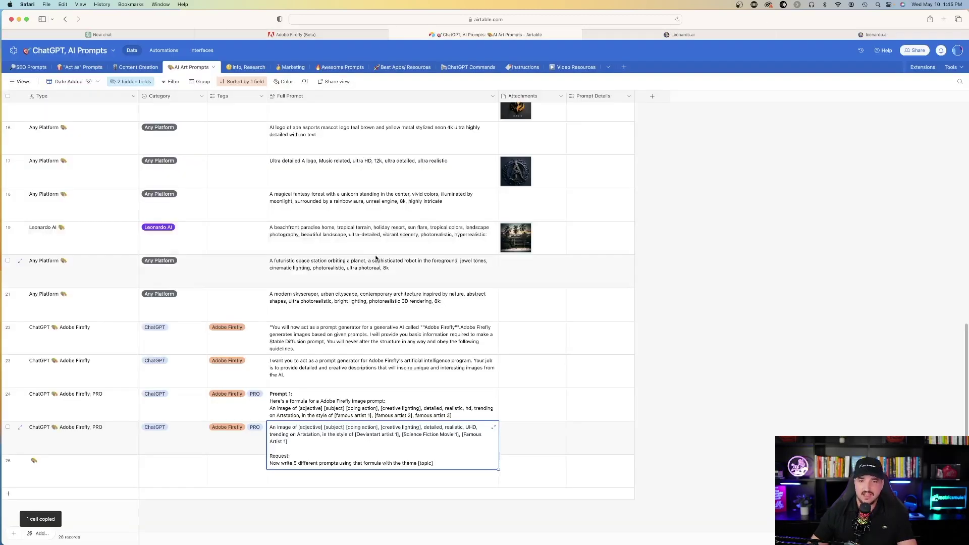
click(405, 317)
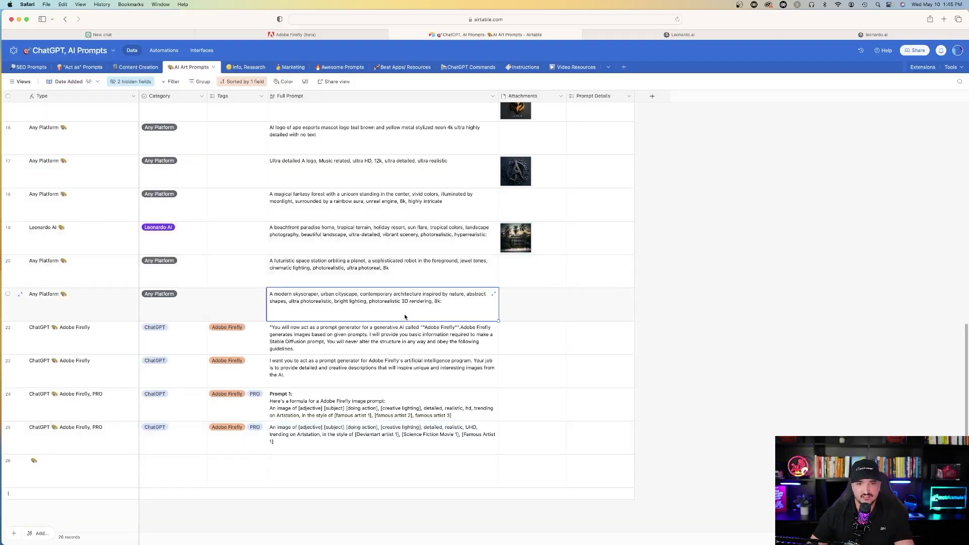
click(386, 433)
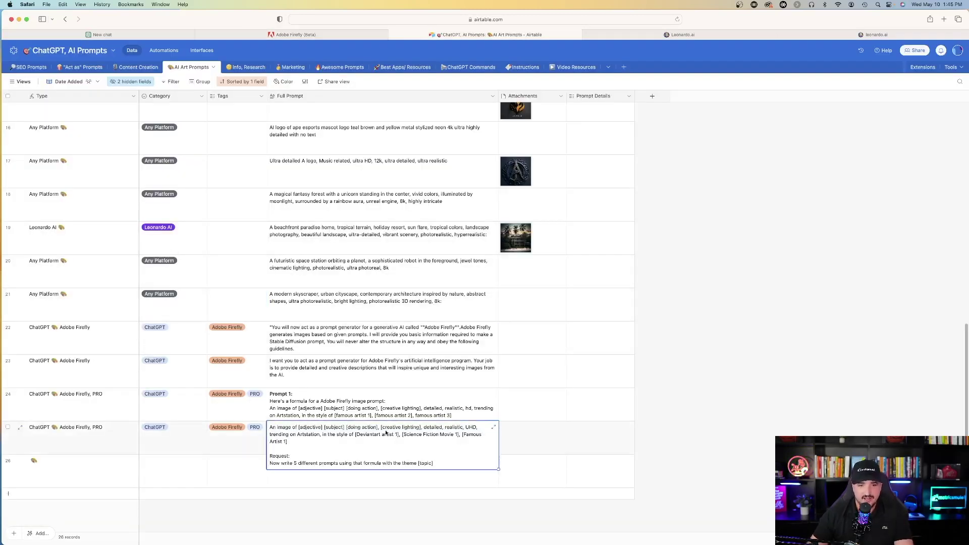
click(20, 429)
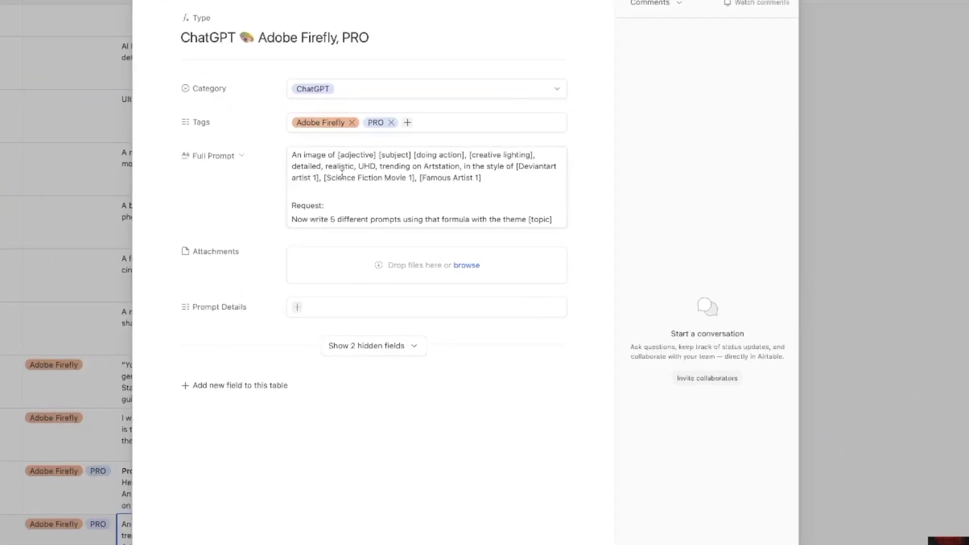
key(Escape)
key(Up)
scroll(378, 433, down, 1)
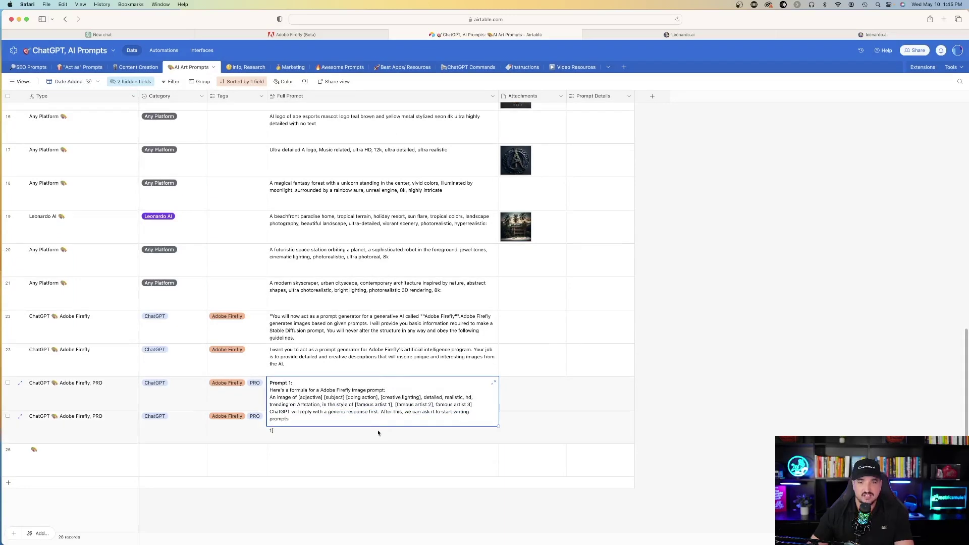
click(127, 34)
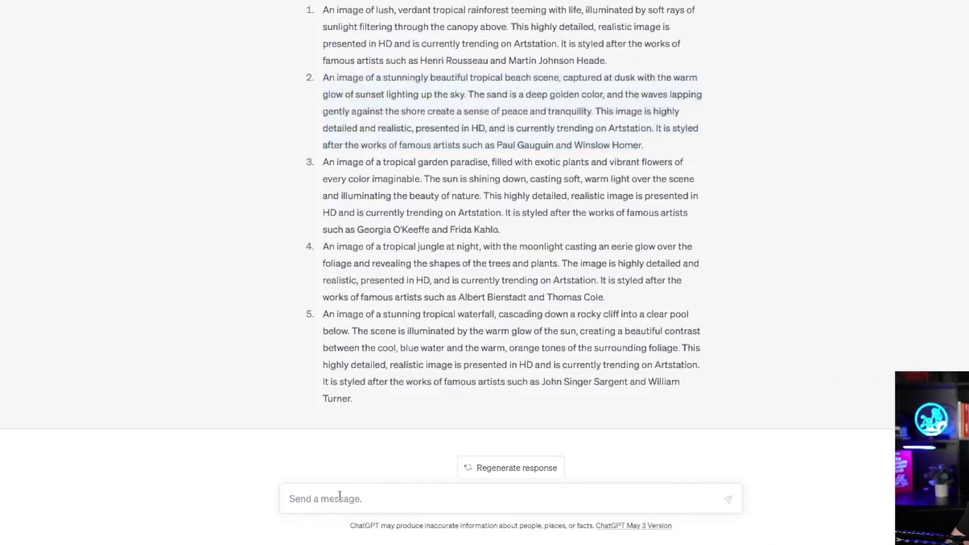
Send the pasted Firefly formula request to ChatGPT and select the humpback whale prompt in its reply
text("An image of [adjective] [subject] [doing action], [creative lighting], detailed, realistic, UHD, trending on Artstation, in the style of [Deviantart artist 1], [Science Fiction Movie 1], [Famous Artist 1]  Request: Now write 5 different prompts using that formula with the theme [topic]")
key(Return)
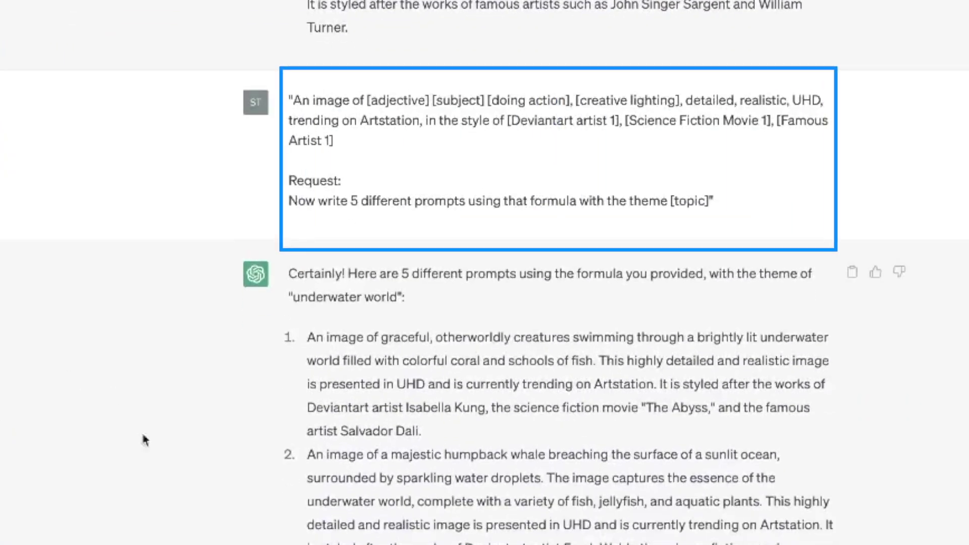
drag(308, 455, 549, 544)
key(super+c)
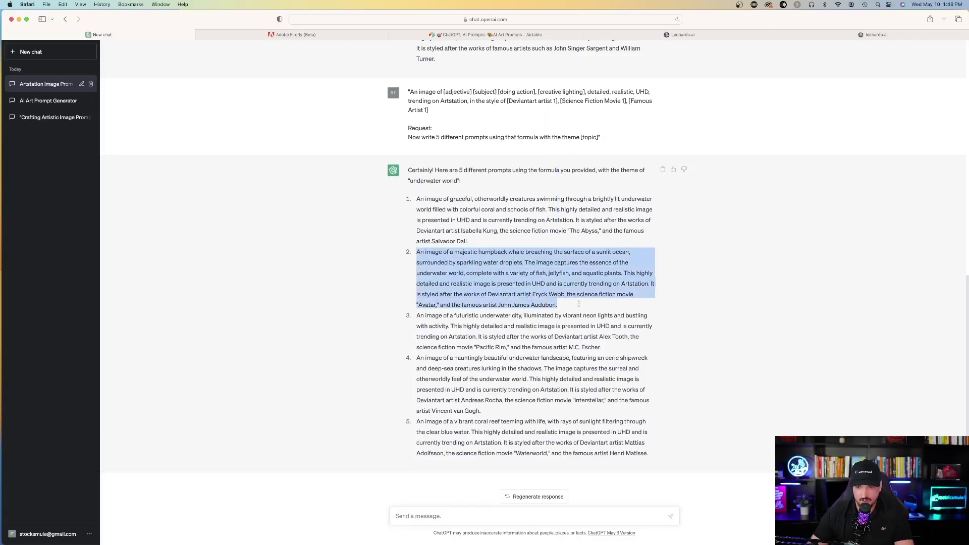
Replace the squirrel example's prompt with the humpback whale prompt to generate widescreen whale images
click(298, 31)
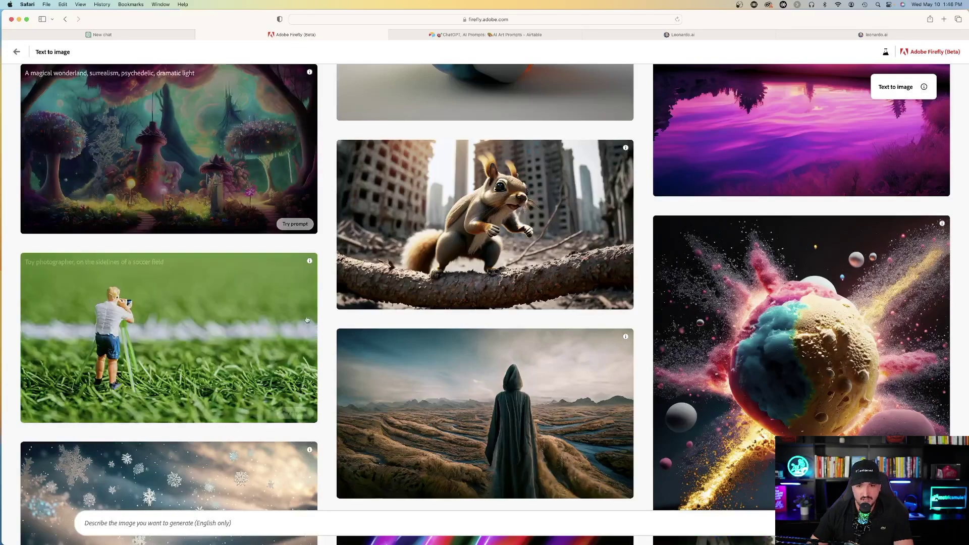
scroll(601, 337, up, 1)
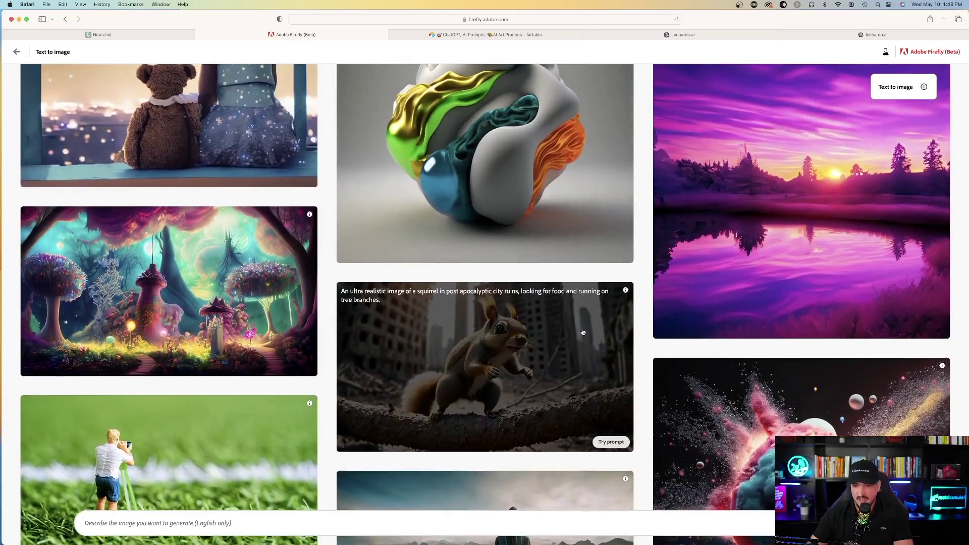
scroll(555, 328, down, 6)
scroll(469, 310, up, 3)
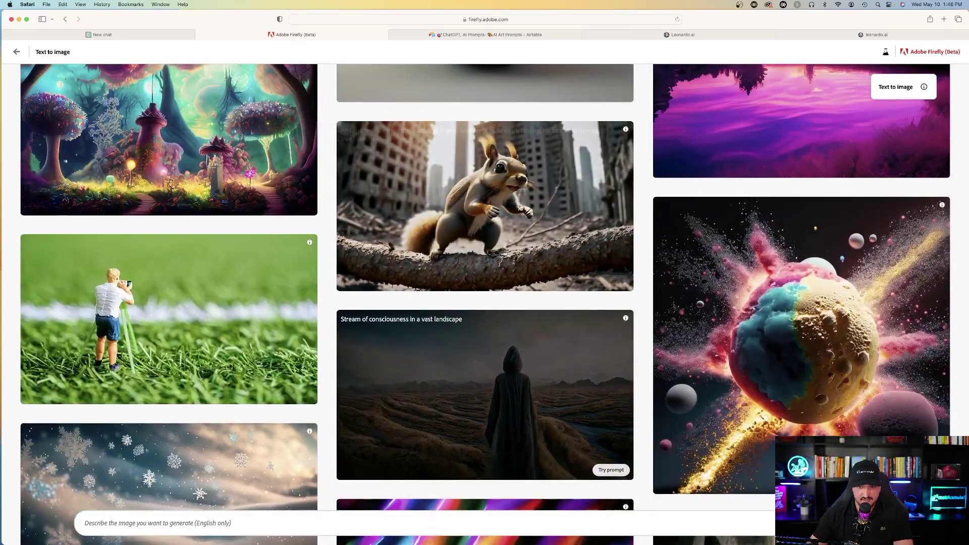
click(612, 277)
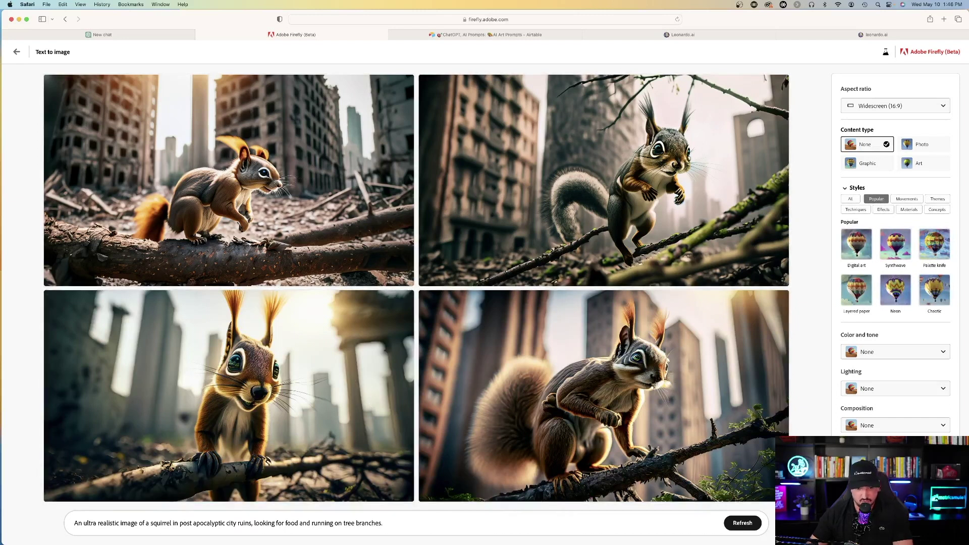
triple_click(267, 522)
key(super+v)
key(Return)
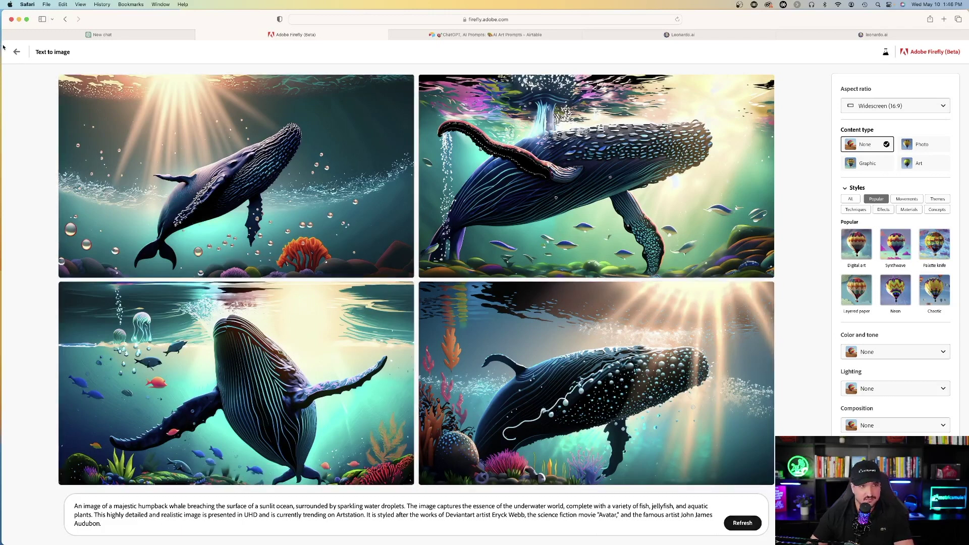
Paste the humpback whale prompt into the island villa example and generate square Photo images
click(17, 53)
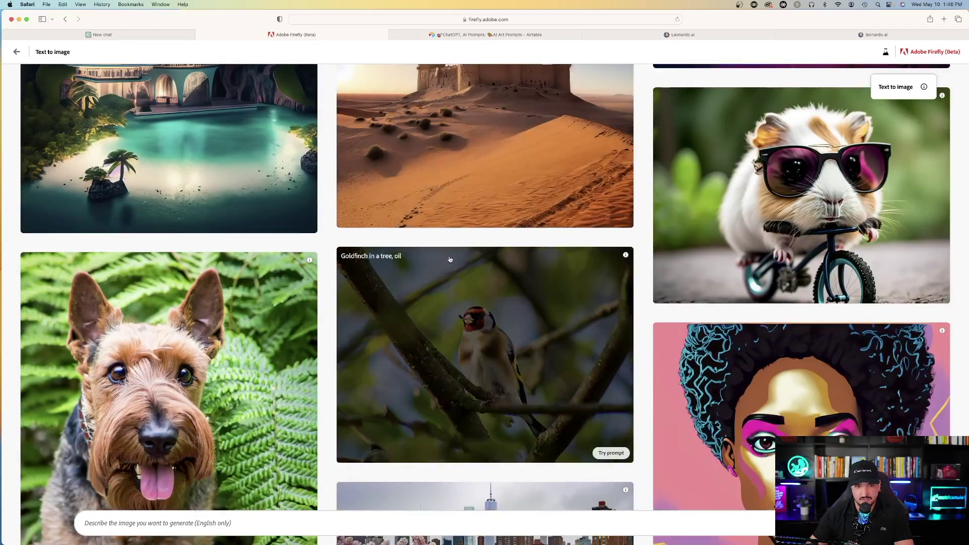
scroll(204, 192, up, 3)
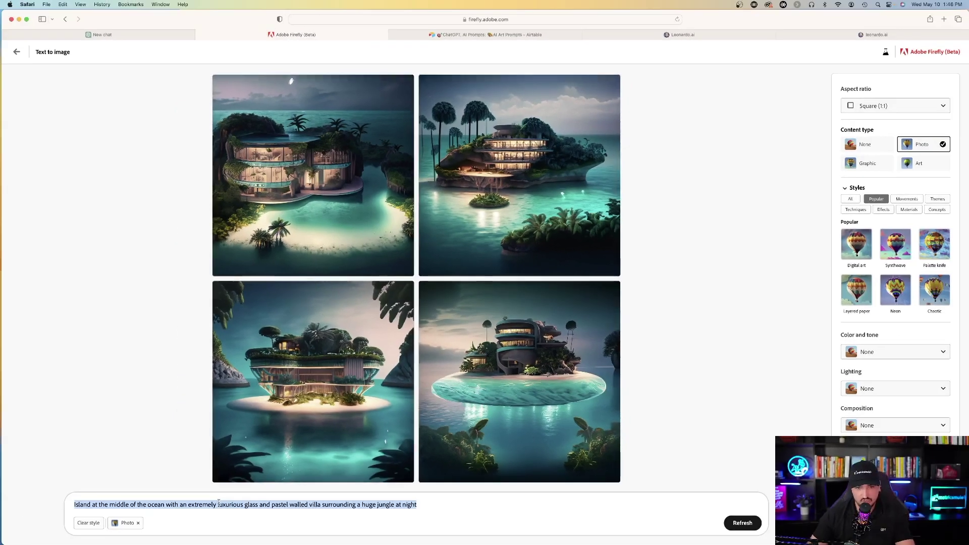
key(super+v)
key(Return)
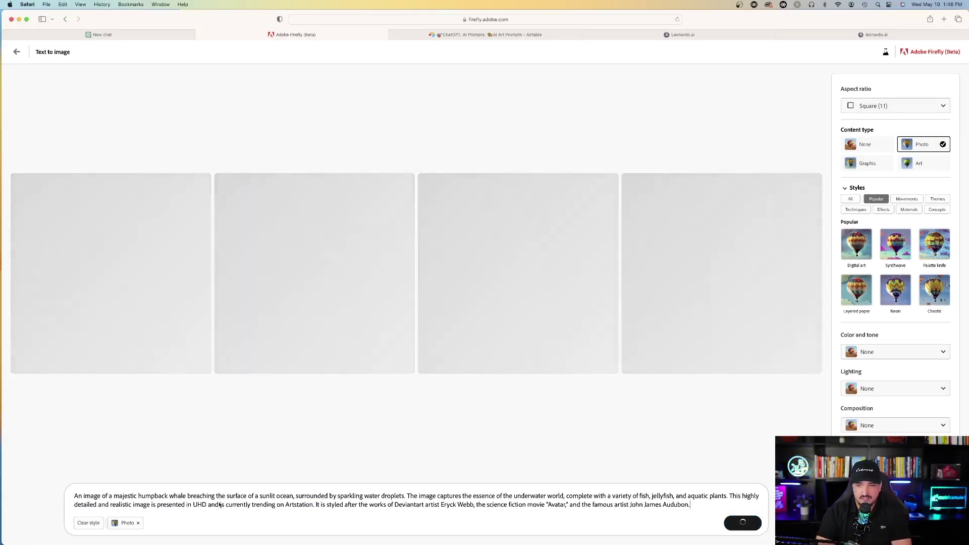